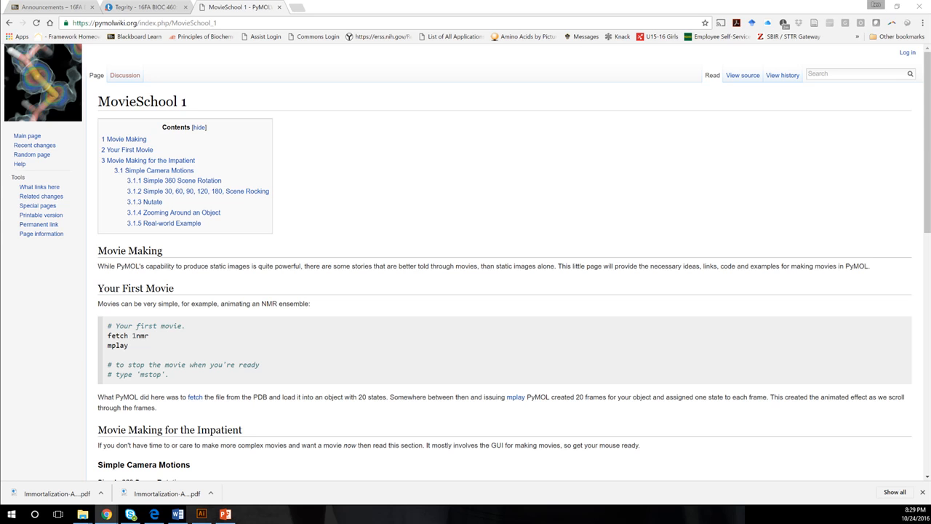
Step: Skim the MovieSchool 1 page and open the MovieSchool_2 page of the PyMOL wiki
scroll(465, 262, "down", 15)
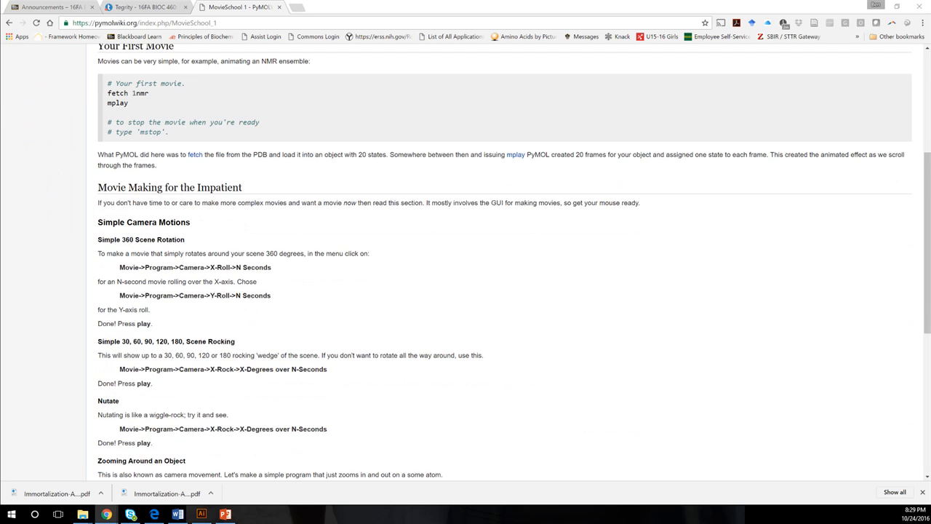
scroll(466, 262, "up", 15)
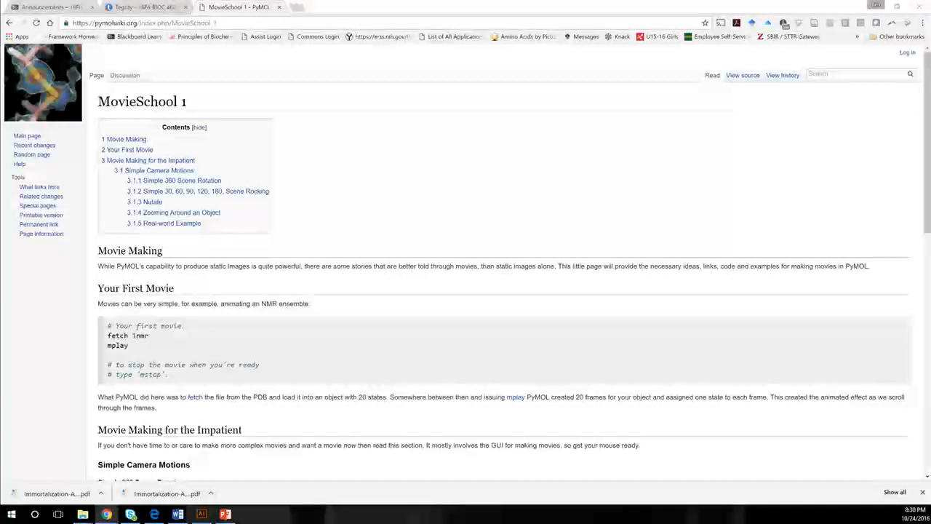
left_click(216, 23)
left_click(217, 23)
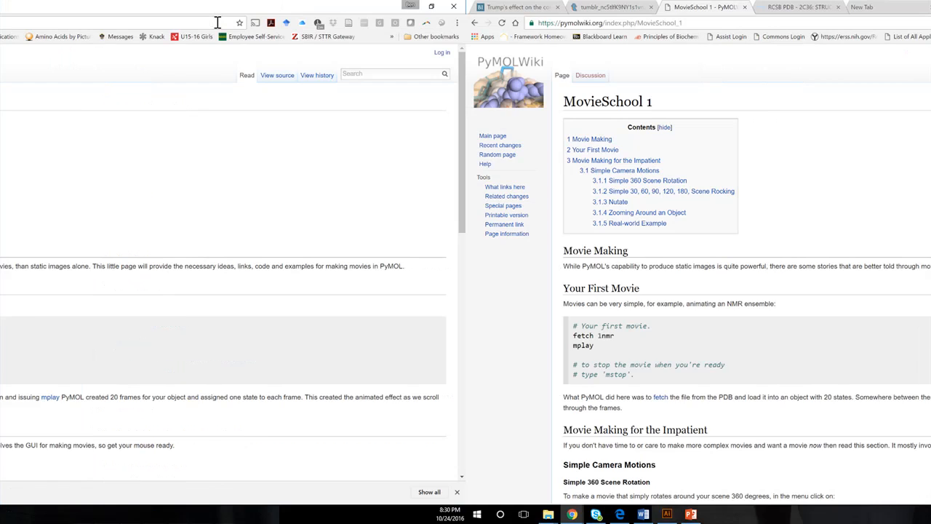
key("BackSpace")
type("2")
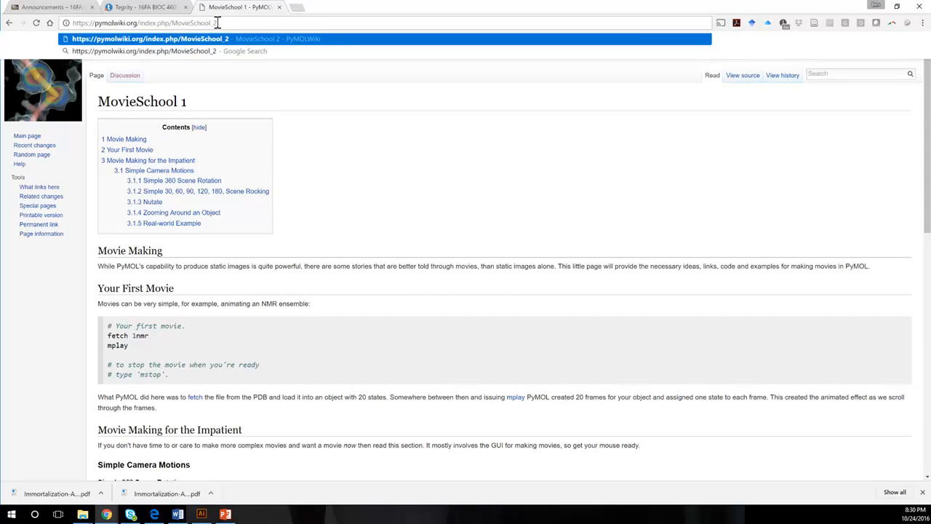
key("Return")
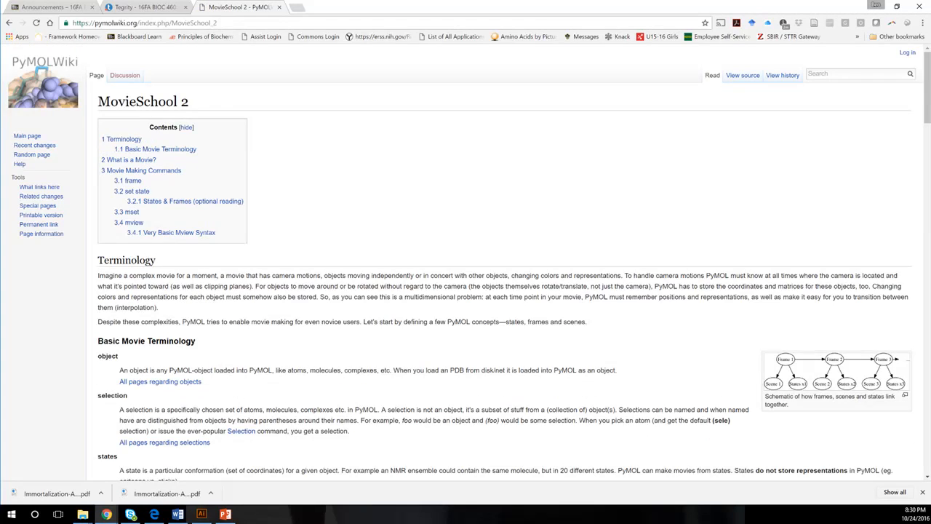
scroll(466, 291, "down", 3)
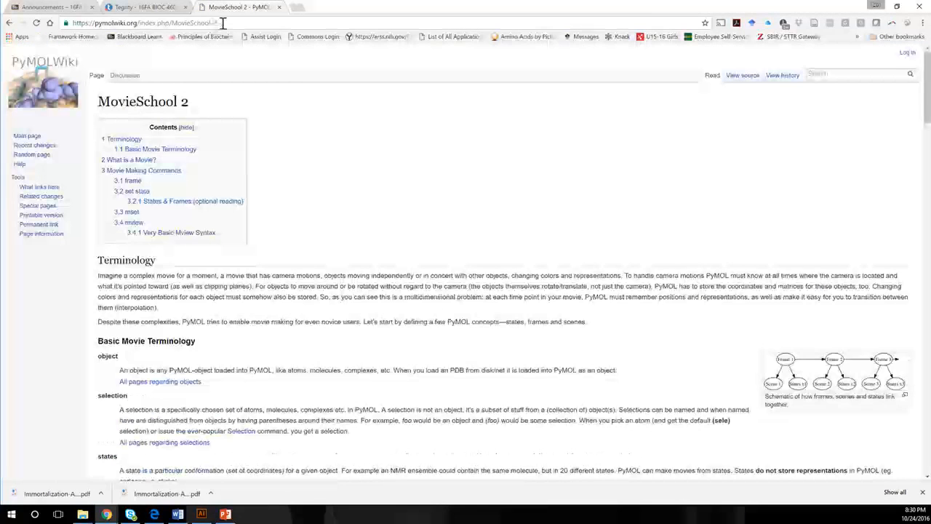
Step: Open the MovieSchool_3 wiki page and review its sections on the Movie menu, Scene menu and Motions Mode
left_click(223, 23)
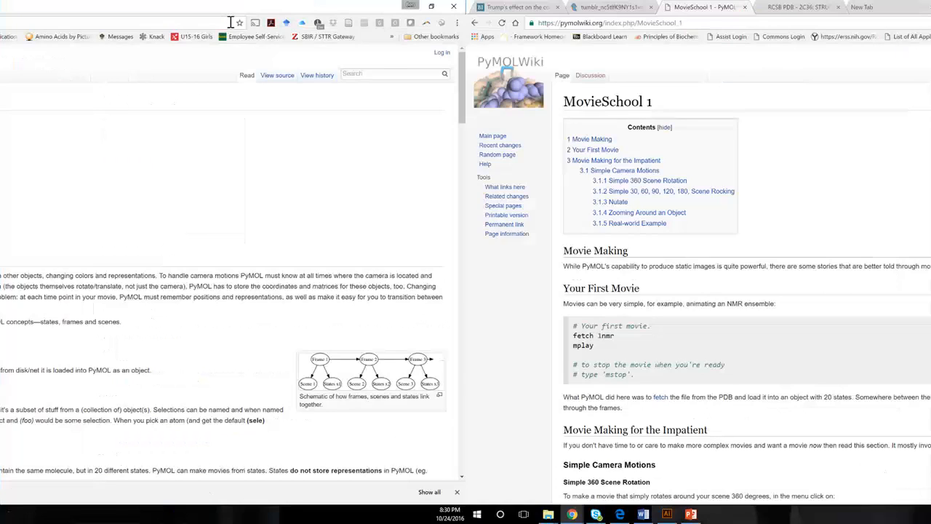
key("BackSpace")
type("3")
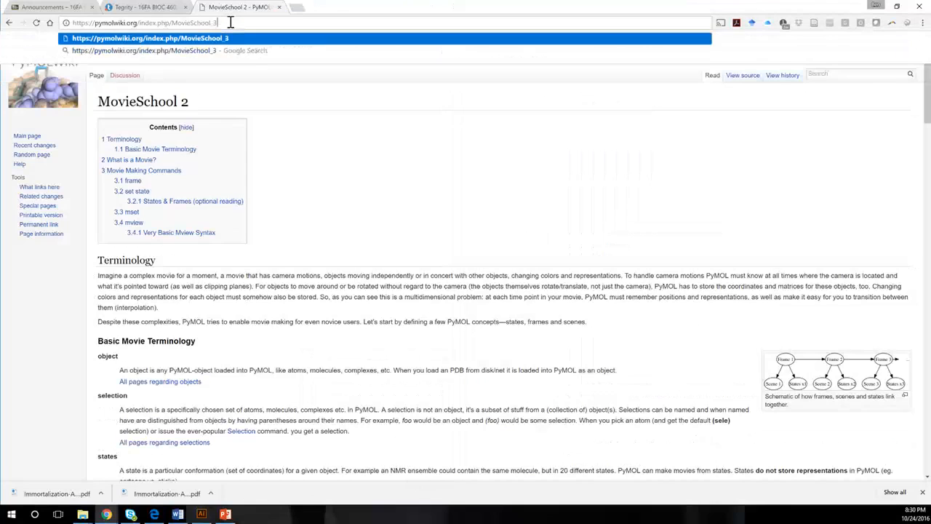
key("Return")
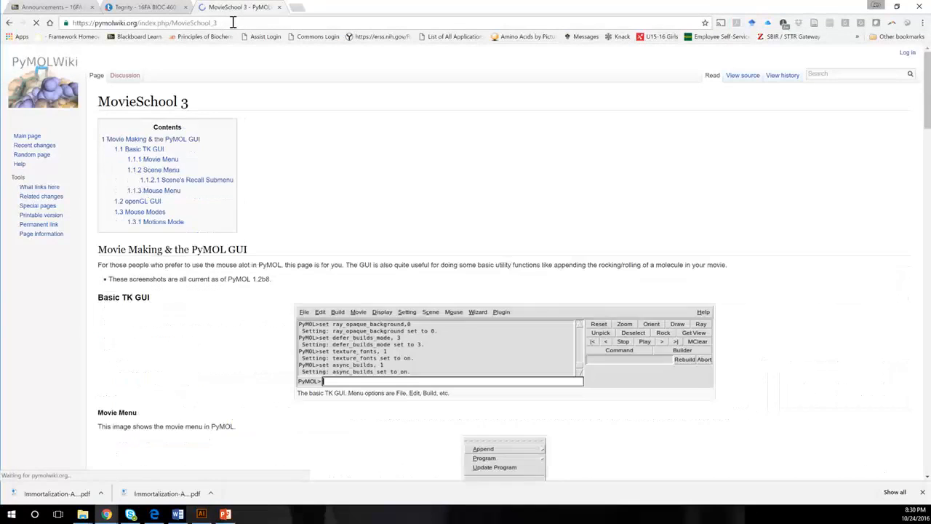
scroll(466, 262, "down", 2)
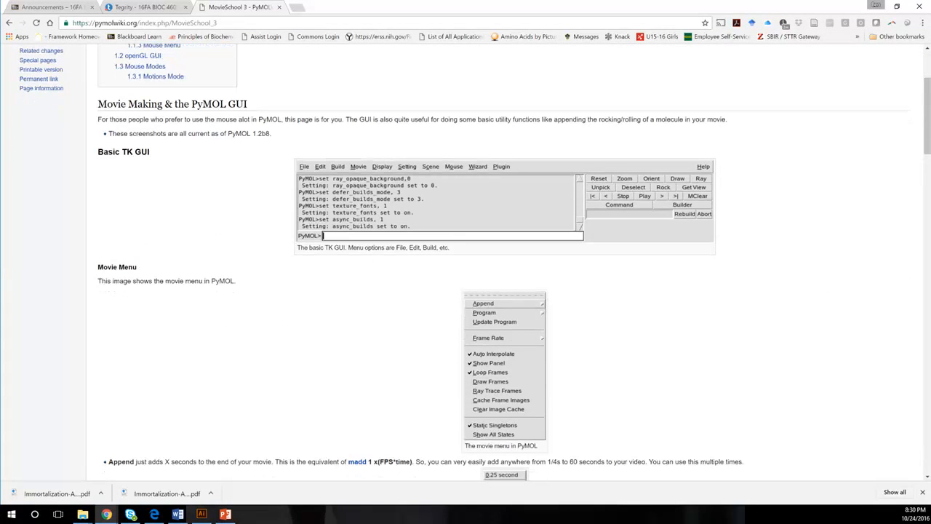
scroll(466, 262, "down", 5)
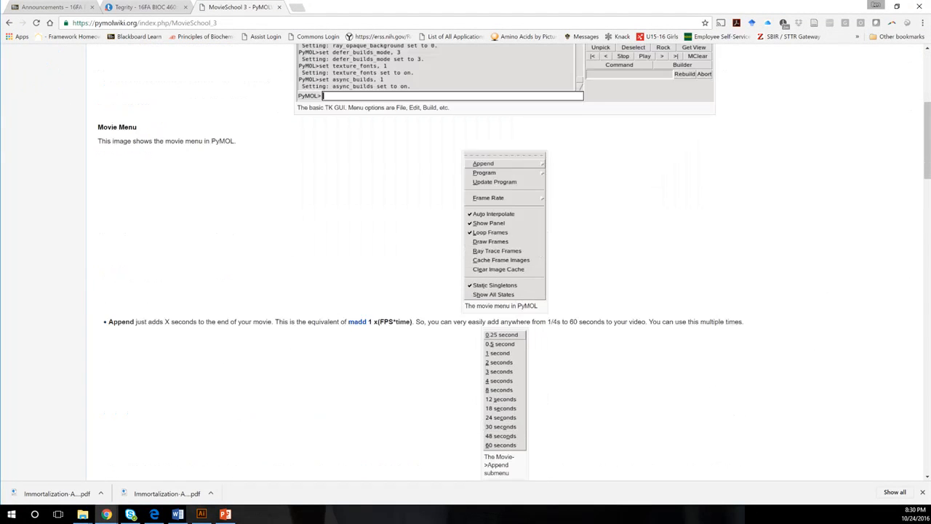
scroll(466, 262, "down", 10)
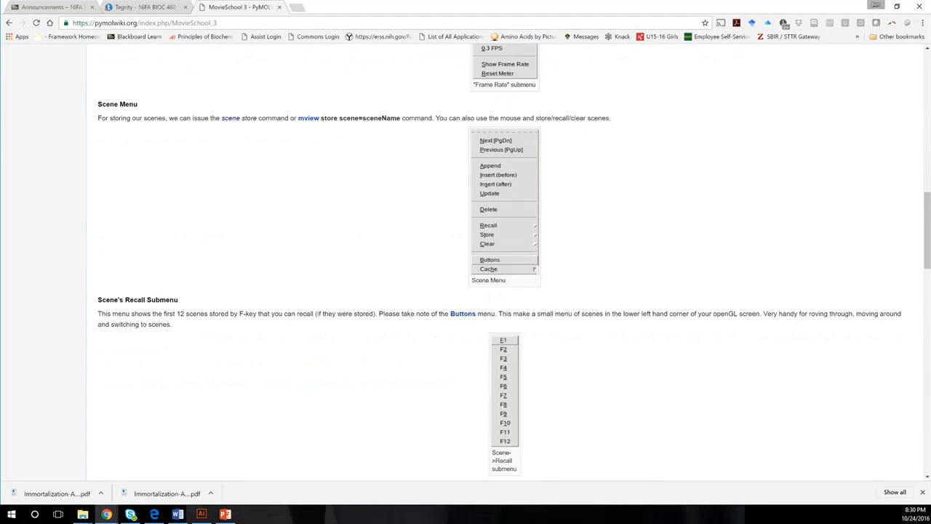
scroll(466, 262, "down", 5)
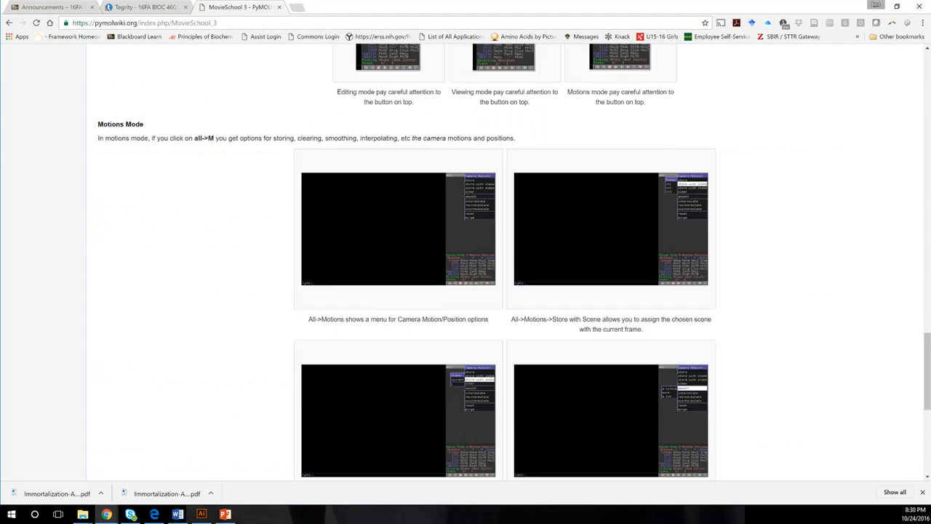
scroll(466, 262, "down", 5)
scroll(465, 262, "up", 20)
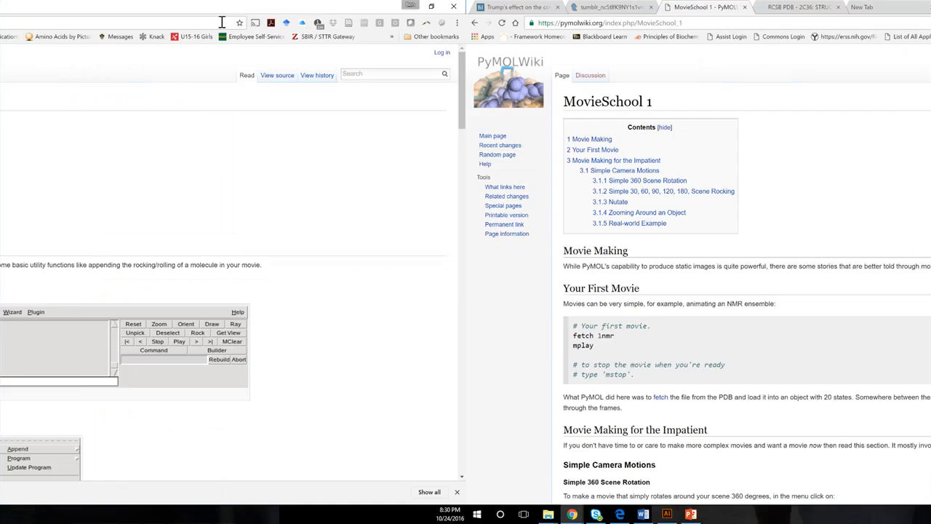
Step: Open the MovieSchool_6 page of the PyMOL wiki
key("BackSpace")
type("6")
key("Return")
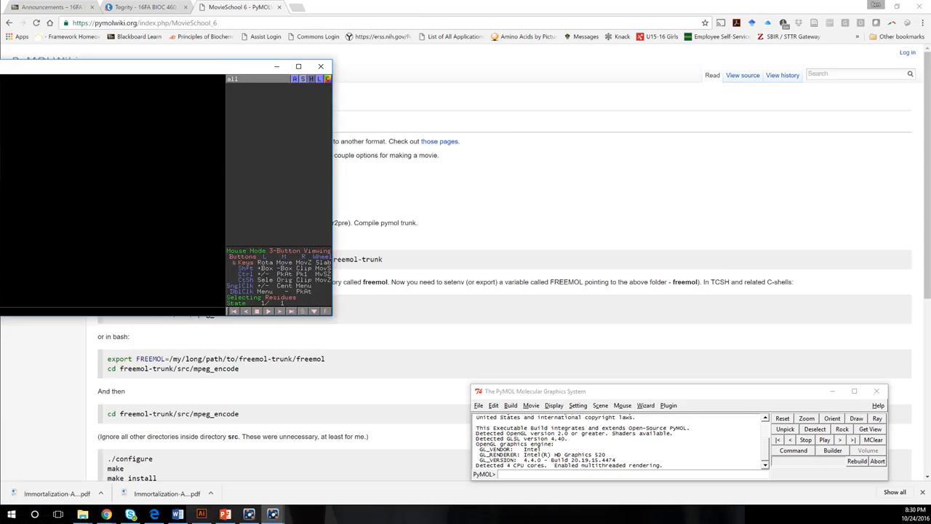
Step: Switch to PyMOL, move the Viewer window fully into view, and enlarge it in width and height
left_click_drag(247, 31, 218, 22)
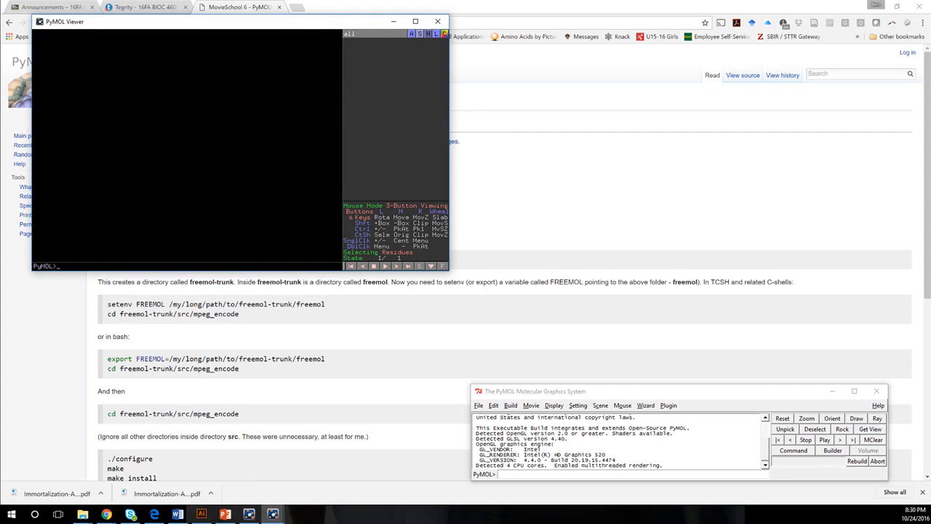
left_click_drag(449, 189, 543, 190)
left_click_drag(291, 270, 291, 349)
Step: Load the structure 2c36 with the fetch command
left_click(519, 473)
type("fetch")
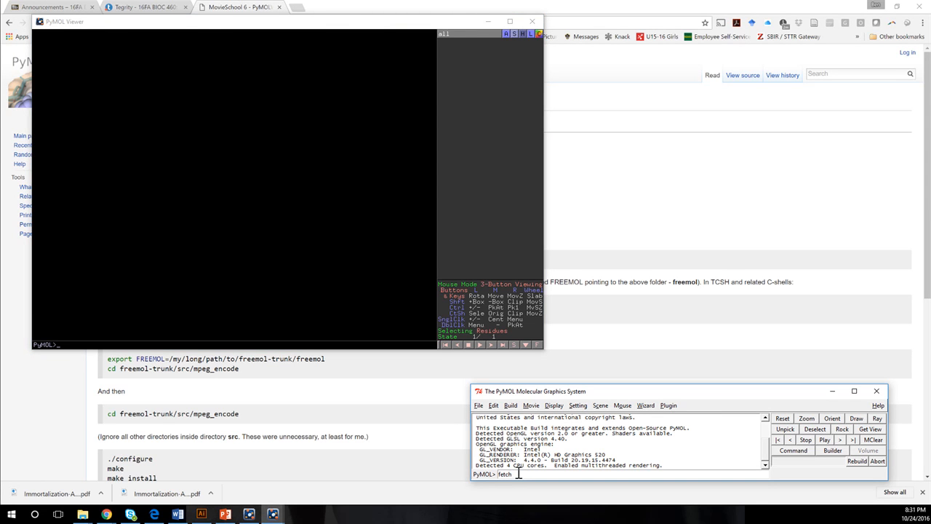
type(" 2c86")
key("Return")
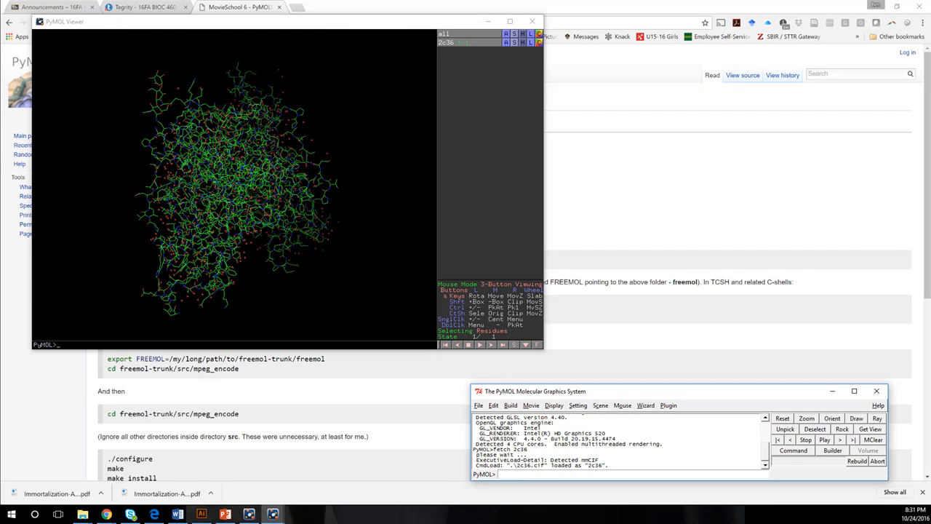
Step: Remove all non-polymer atoms from the structure with the command "remove not polymer"
left_click_drag(233, 182, 350, 182)
left_click(510, 474)
type("re")
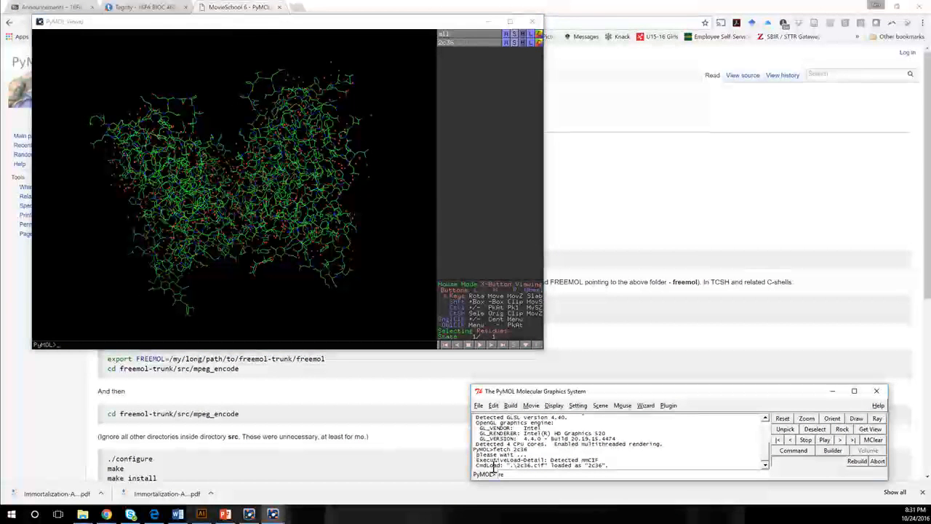
type("move not")
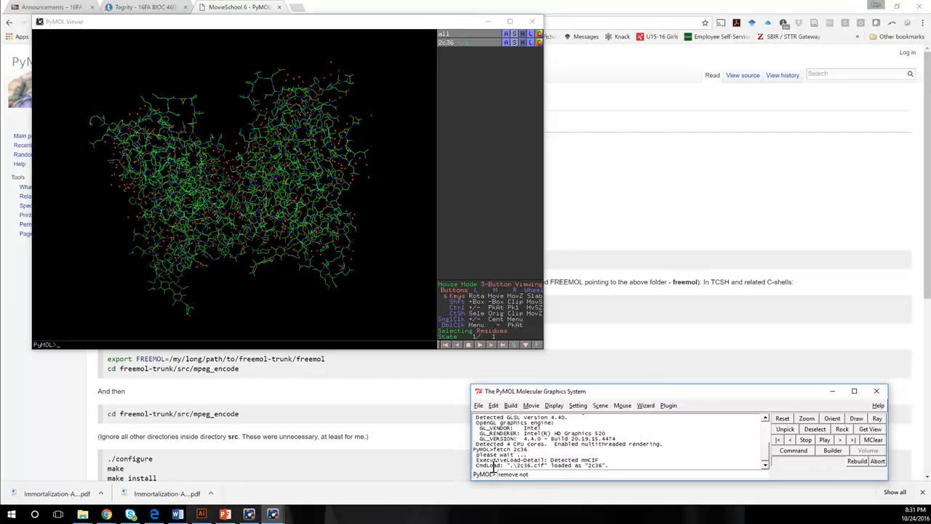
type(" polymer")
key("Return")
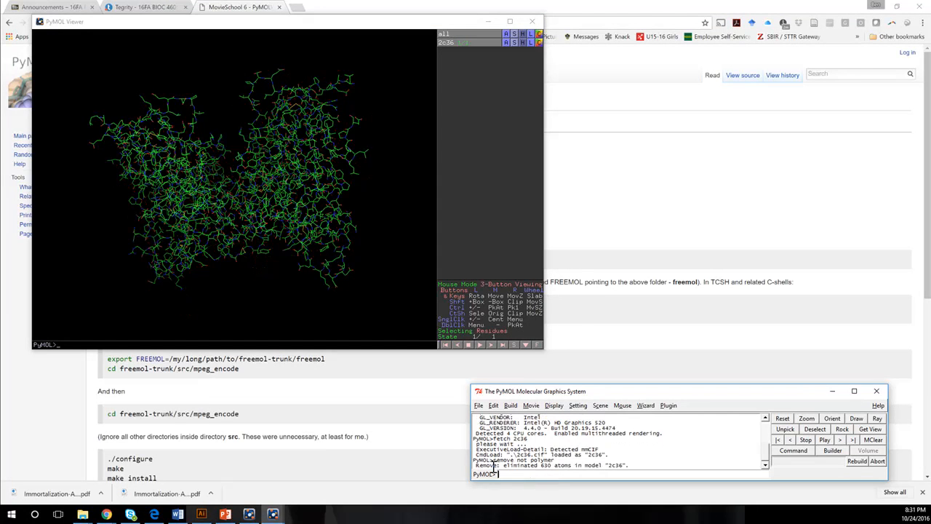
Step: Create a selection named hideme that contains chain B
left_click(211, 295)
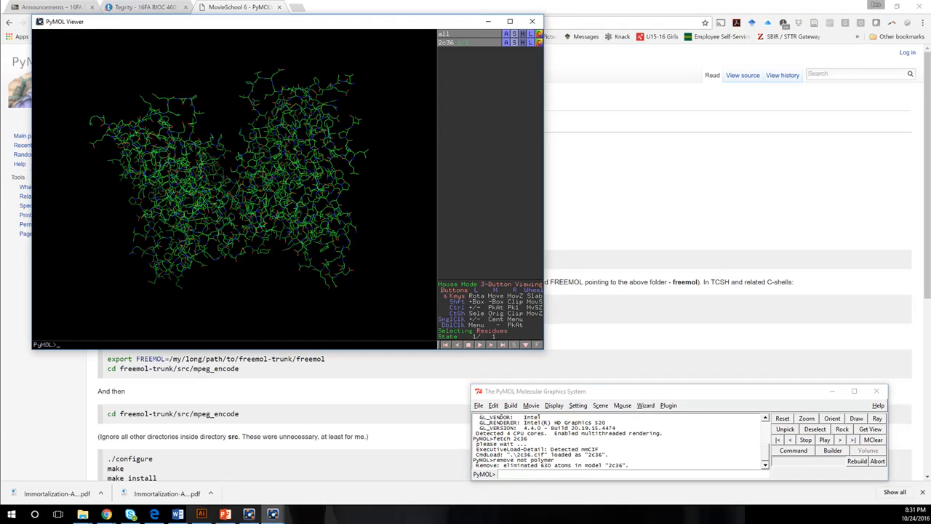
left_click(516, 473)
type("se")
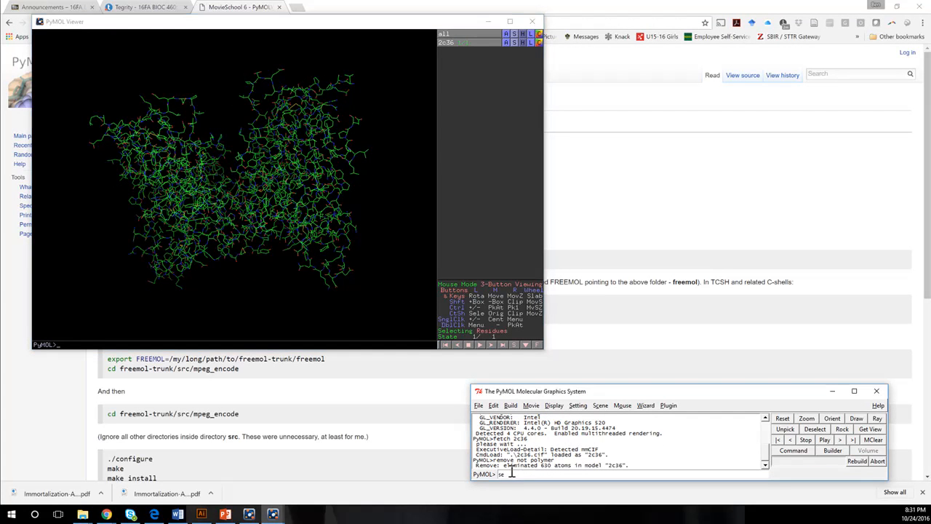
type("lect hideme, chain B")
key("Return")
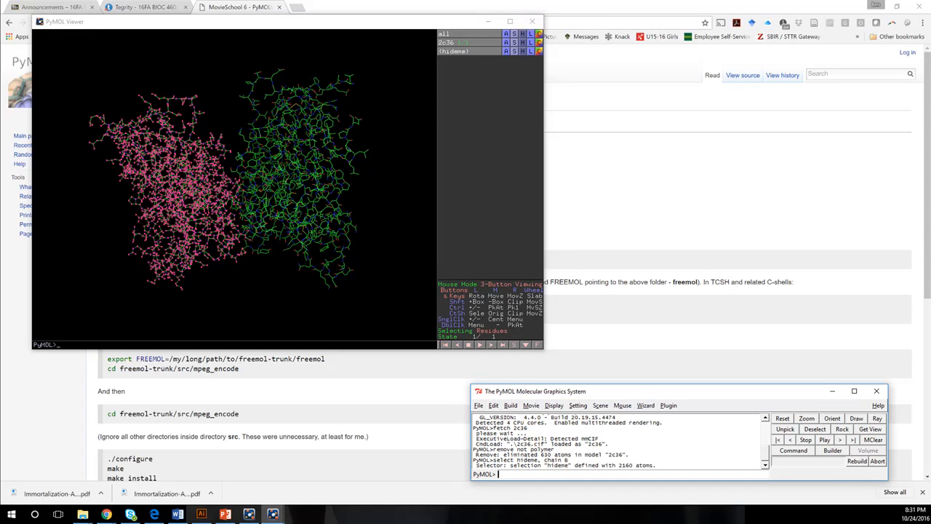
Step: Hide everything in the hideme selection and turn off its selection markers
left_click(522, 51)
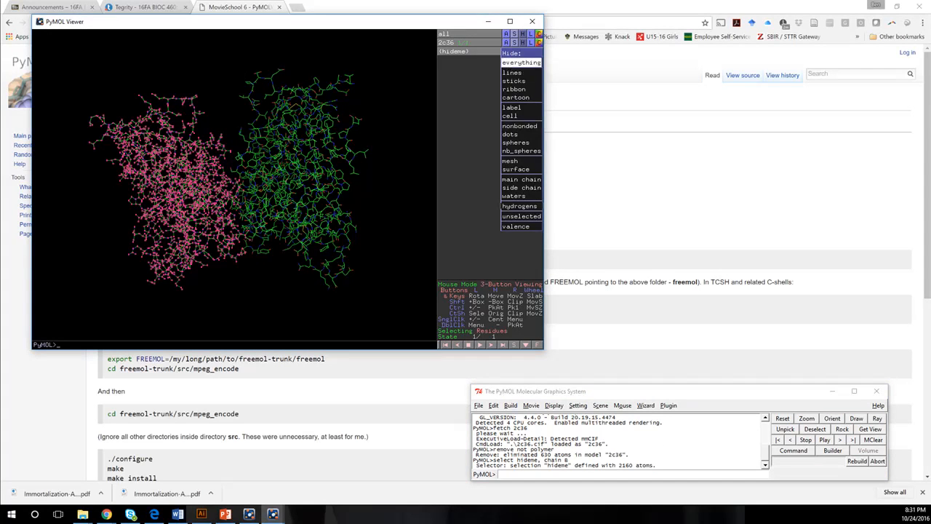
left_click(521, 63)
left_click(355, 173)
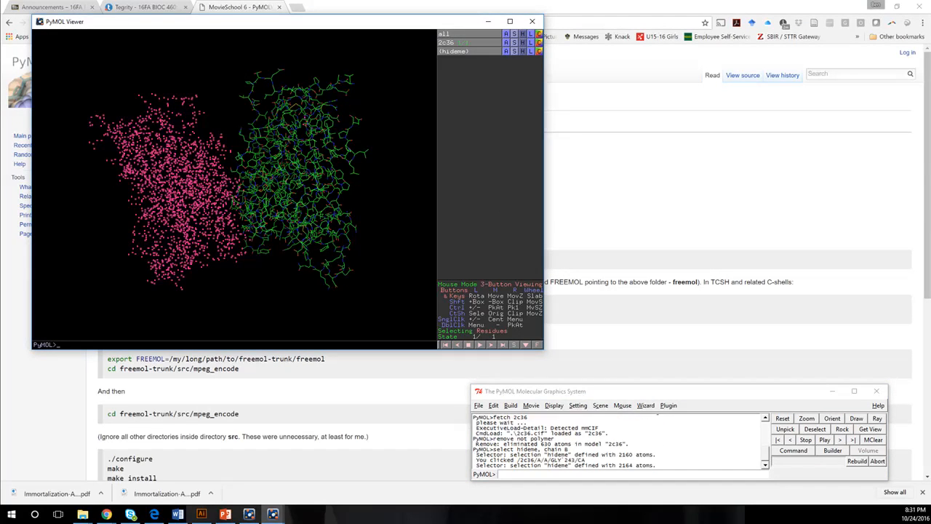
left_click(466, 51)
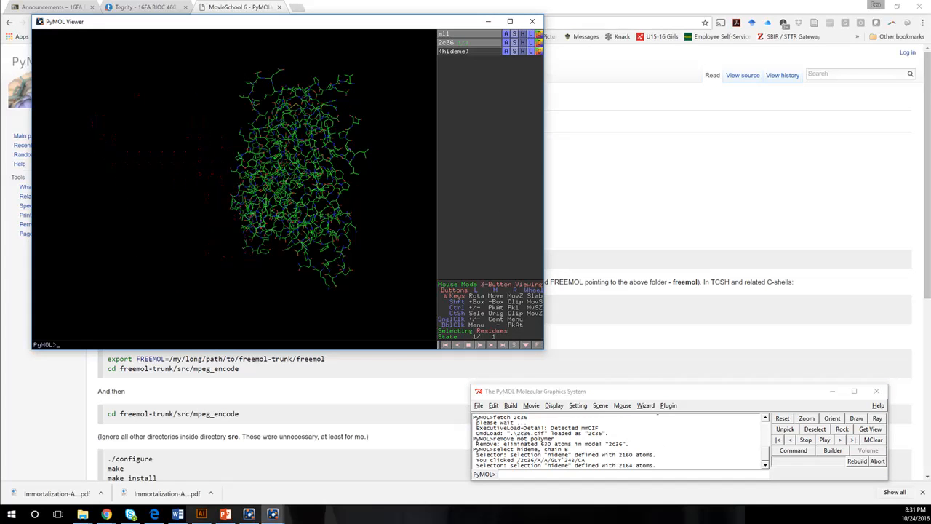
Step: Delete the hideme selection with the delete command
left_click(528, 474)
type("de")
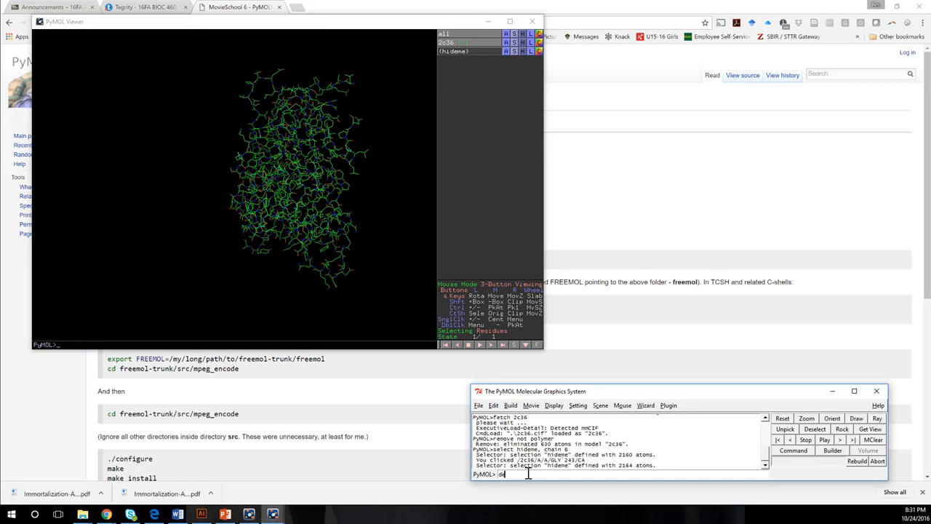
type("lete hideme")
key("Return")
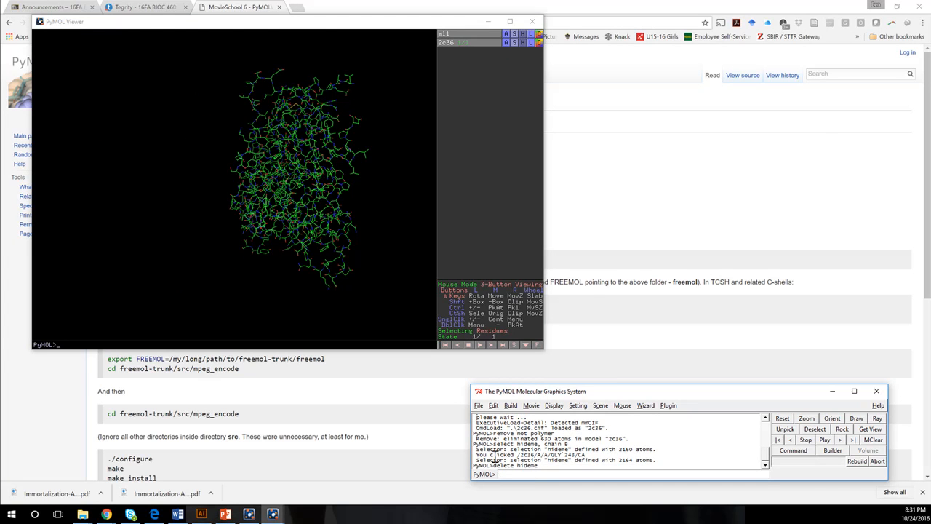
Step: Turn on the sequence display for the structure in the viewer
left_click(554, 405)
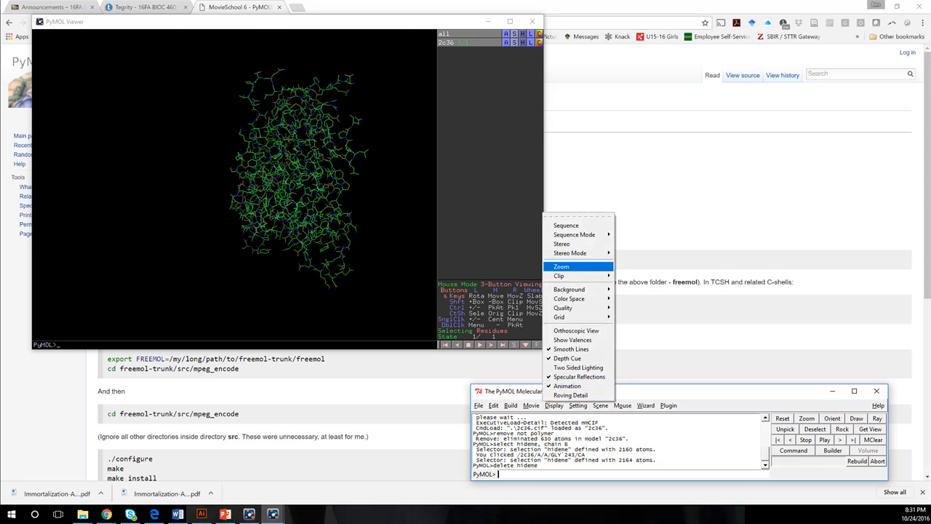
left_click(574, 225)
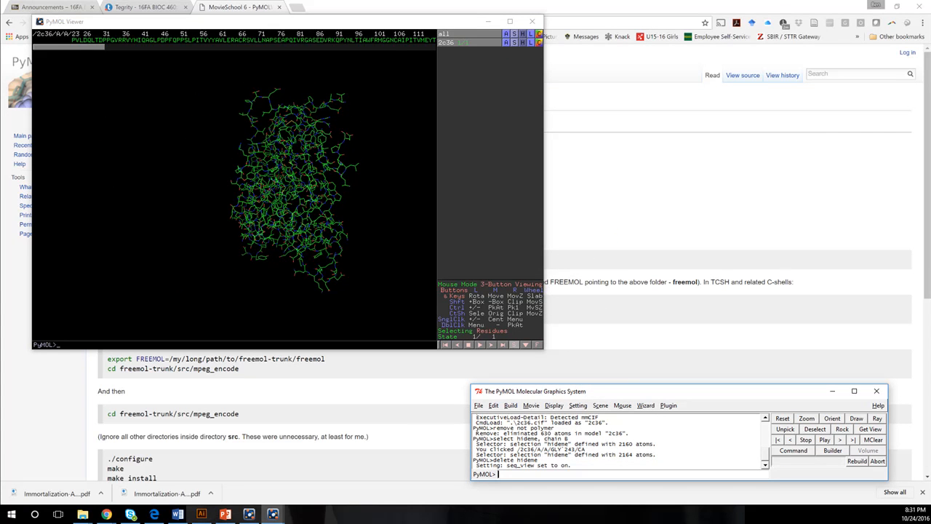
mouse_move(69, 47)
left_mouse_down()
mouse_move(400, 47)
mouse_move(69, 47)
left_mouse_up()
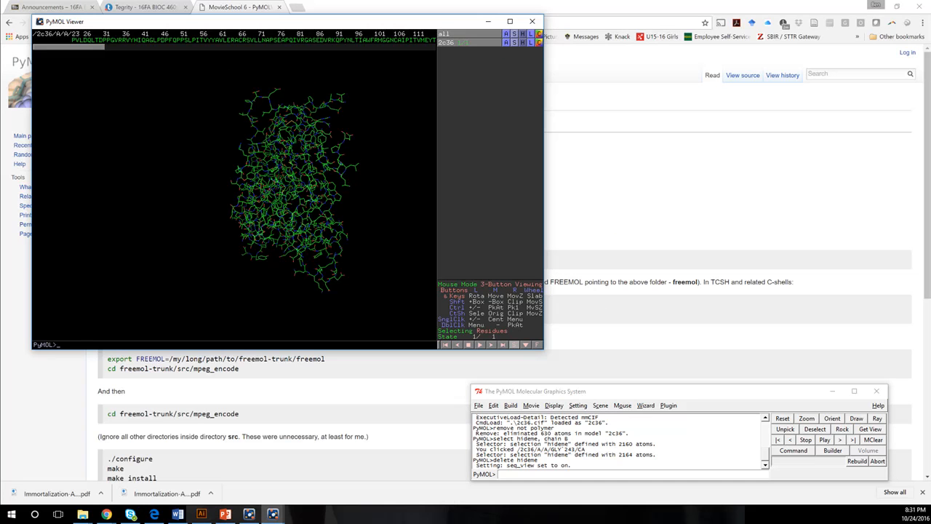
Step: Show all atoms as spheres and rotate the model to inspect both chains
left_click(514, 34)
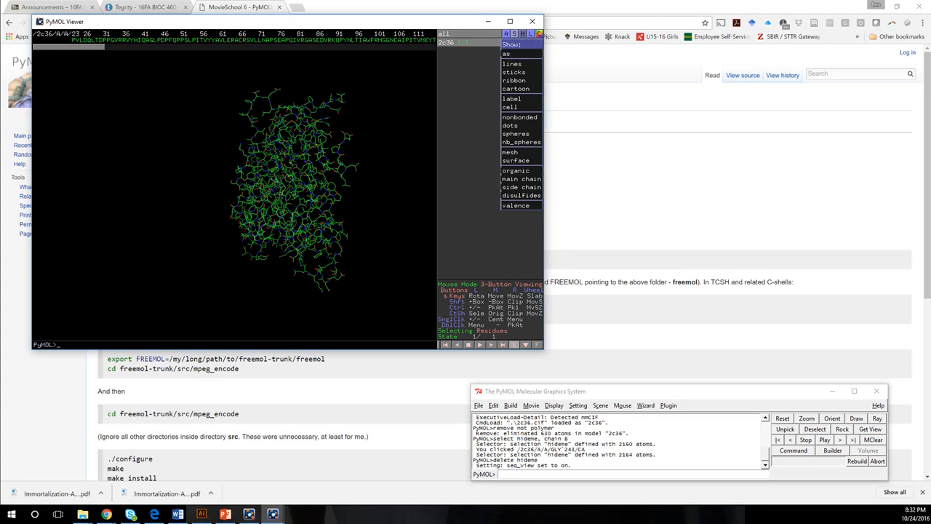
left_click(520, 134)
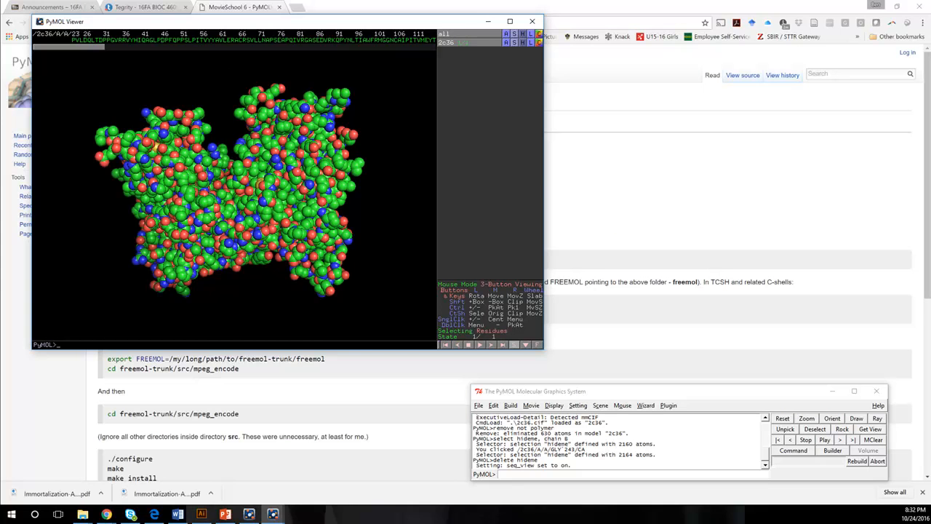
left_click_drag(234, 189, 234, 216)
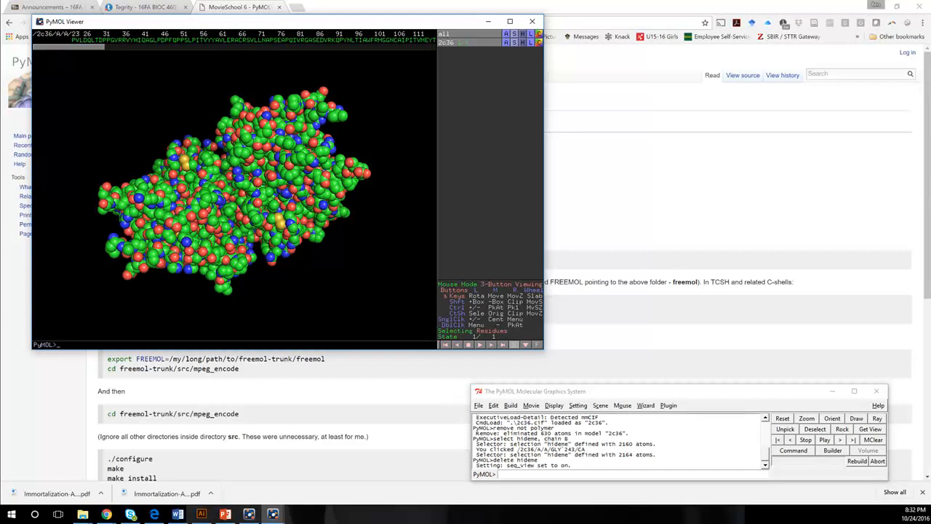
Step: Hide everything displayed for the 2c36 structure
left_click(508, 473)
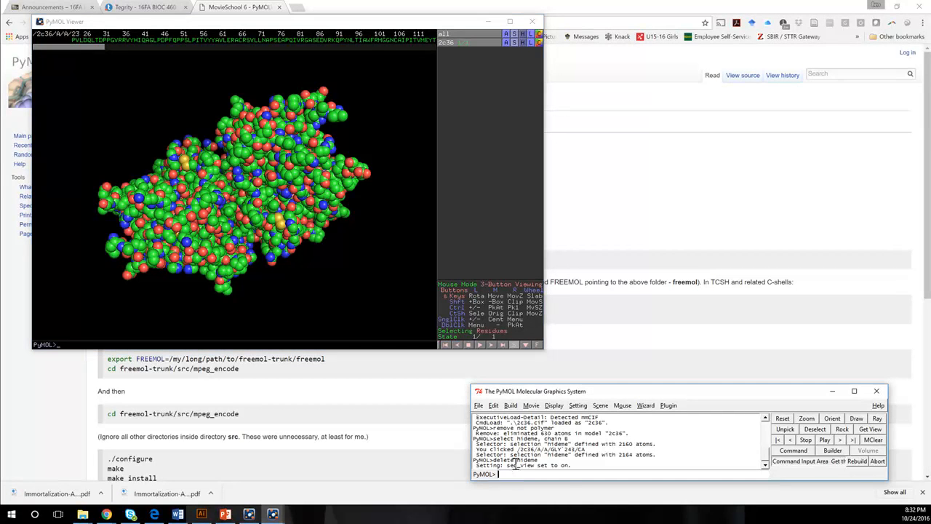
left_click(523, 42)
left_click(521, 54)
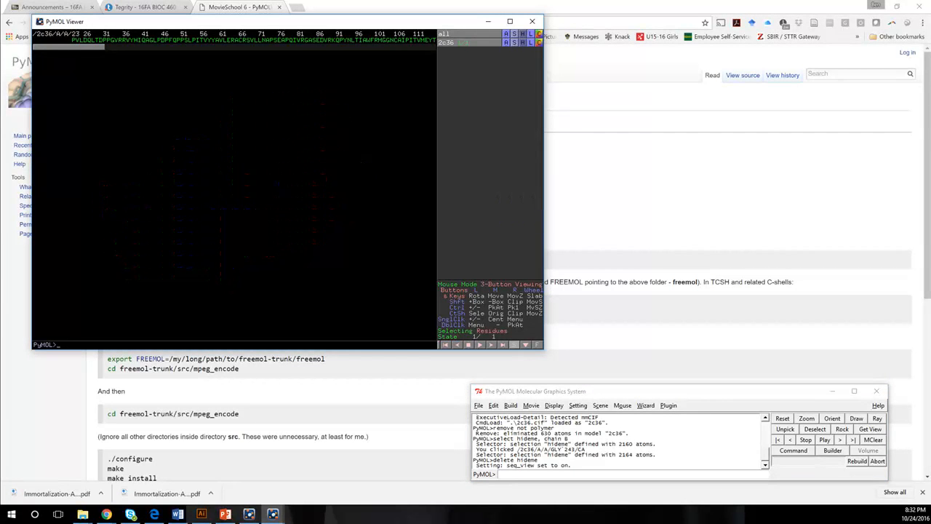
left_click(514, 42)
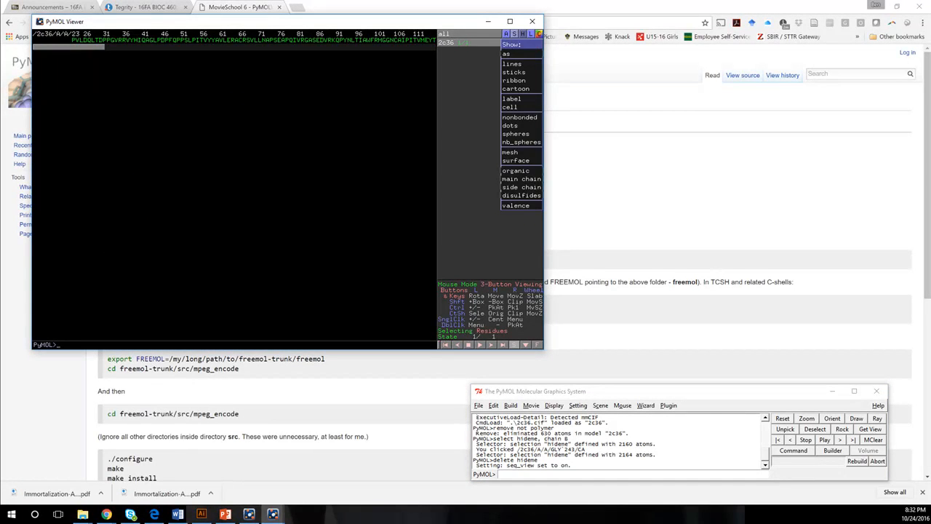
Step: Create a selection named gD from chain A with the command select gD, chain A
left_click(523, 473)
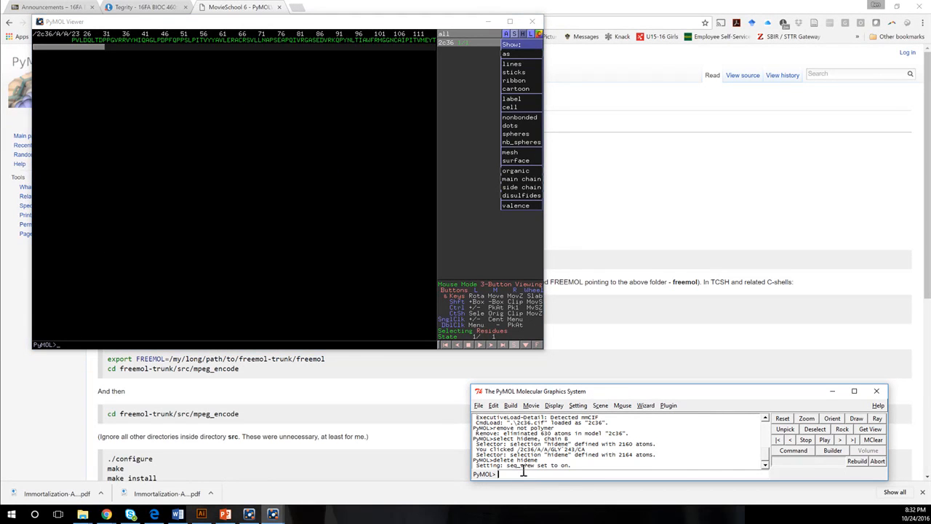
type("select gD, chain A")
key("Return")
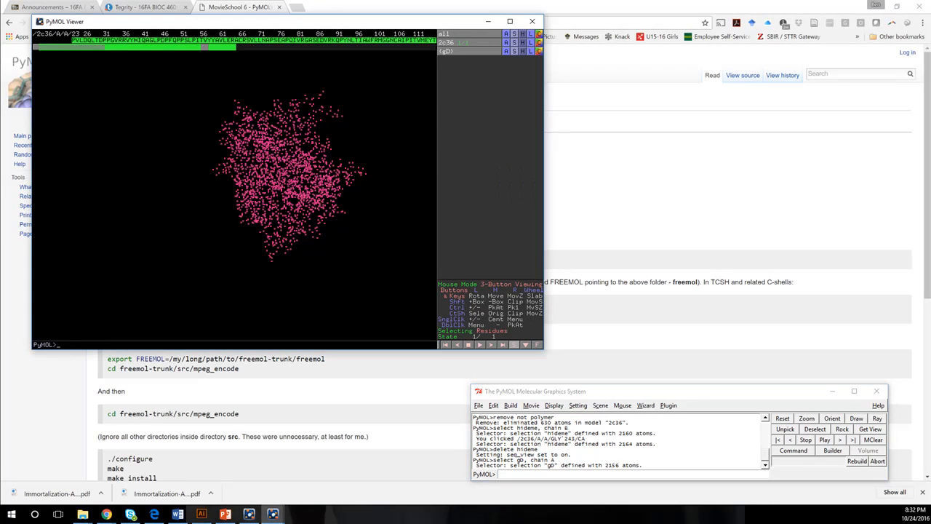
Step: Show the gD selection as spheres and colour it white
left_click(514, 51)
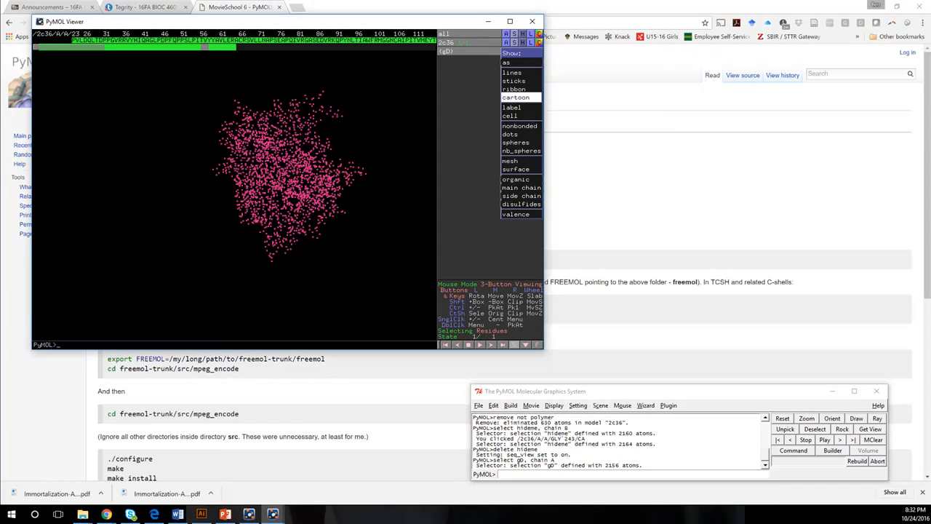
left_click(517, 142)
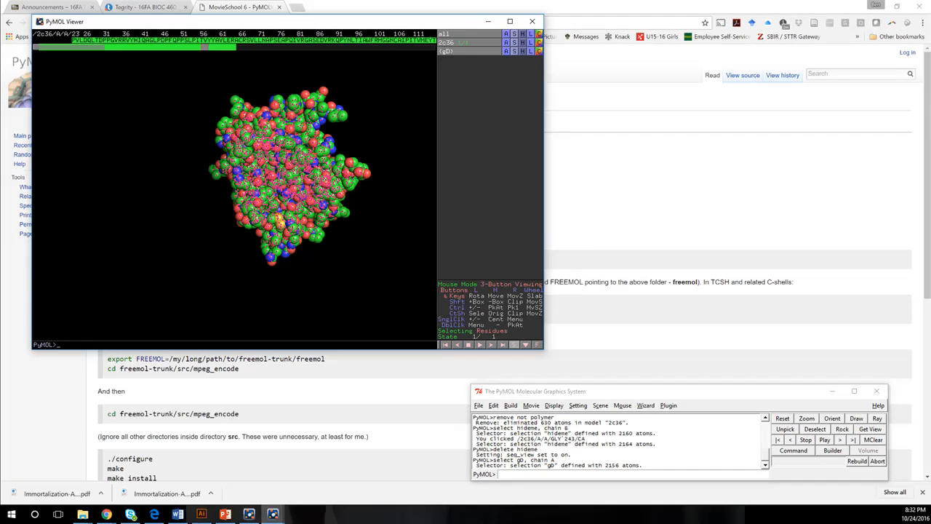
left_click(539, 51)
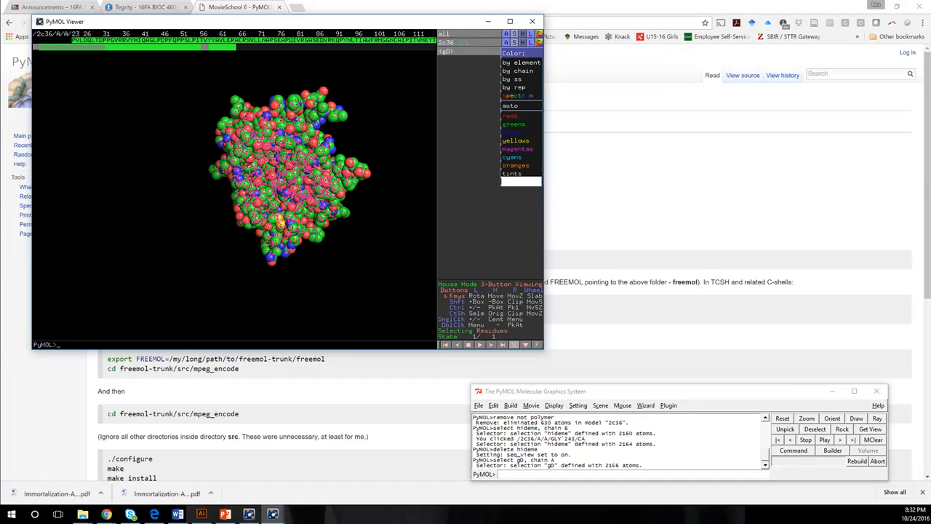
mouse_move(521, 181)
left_click(486, 182)
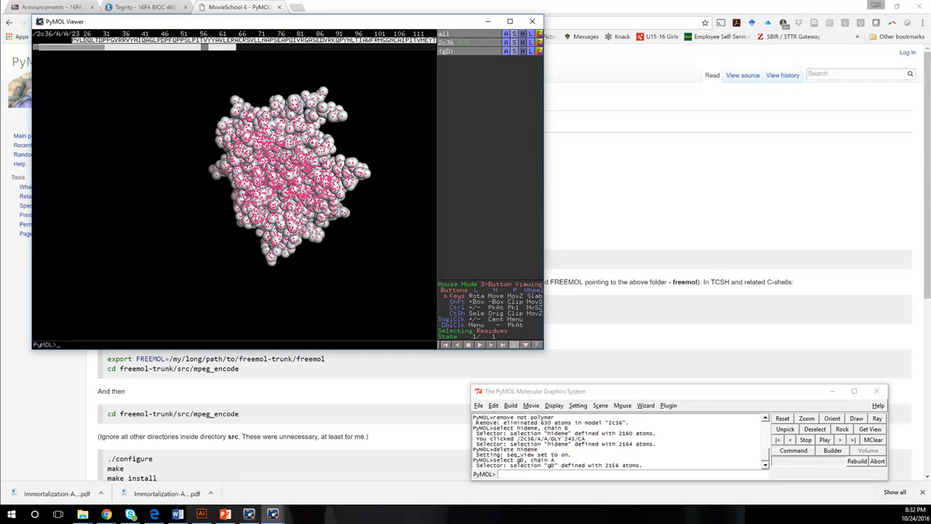
Step: Turn off the gD selection markers while keeping the 2c36 structure displayed
left_click(466, 43)
left_click(466, 50)
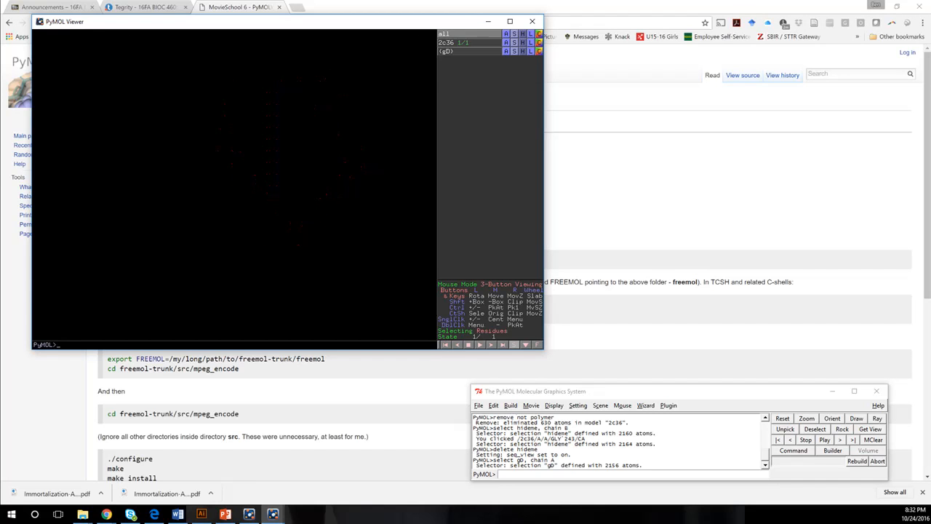
left_click(466, 42)
Step: Select chain A's final residues VAPQIPPNWHIPSIQDAATPYC in the sequence and colour them deepsalmon
left_click_drag(291, 174, 211, 157)
left_click_drag(69, 48, 318, 40)
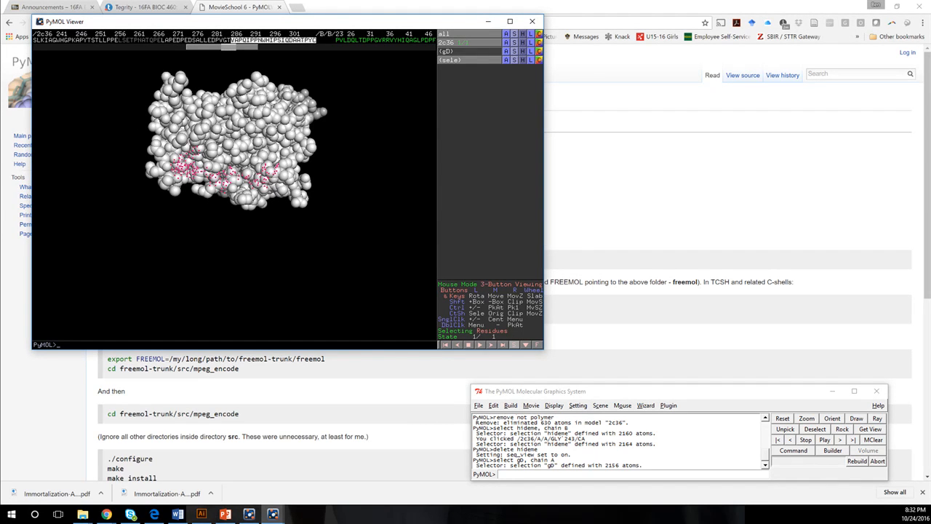
left_click(539, 59)
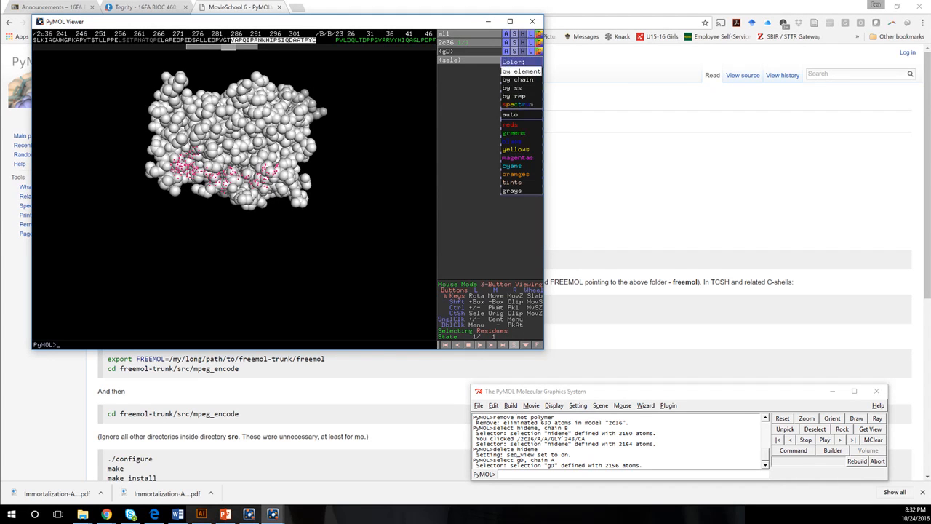
mouse_move(518, 155)
mouse_move(510, 124)
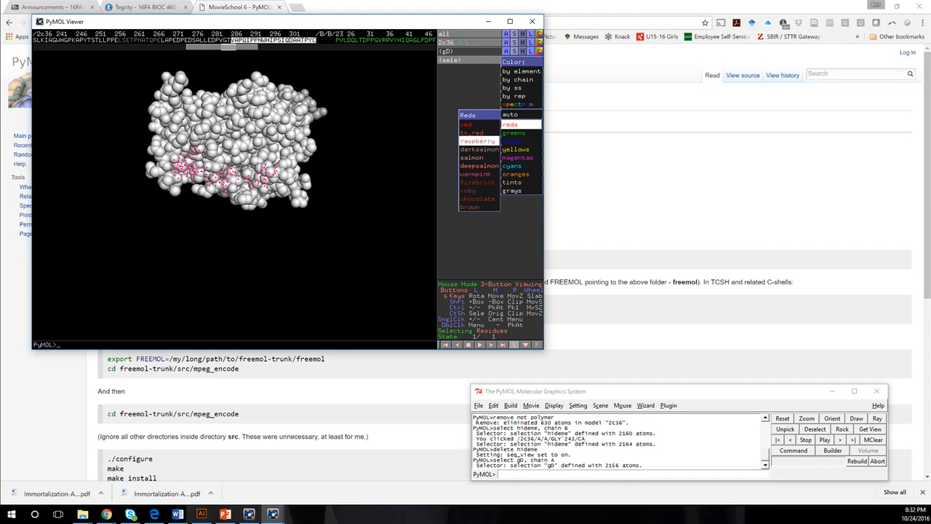
left_click(478, 166)
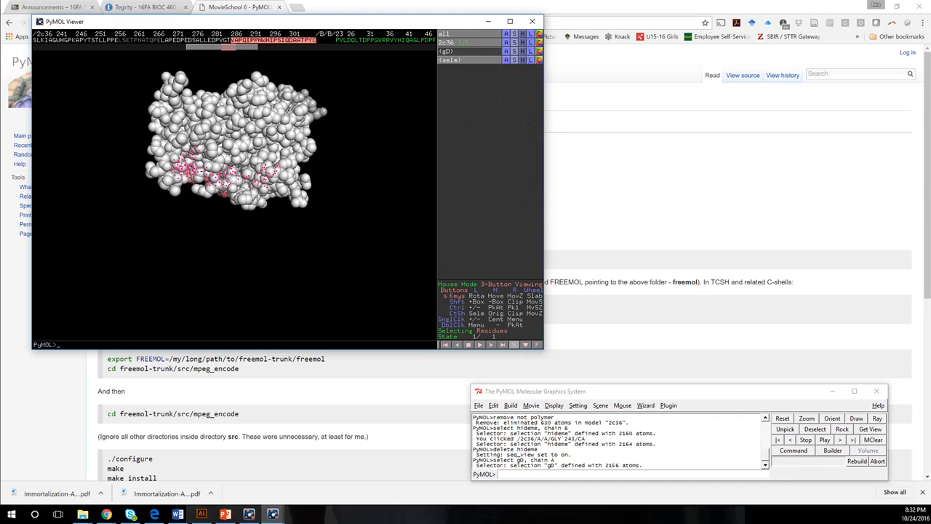
left_click_drag(240, 218, 287, 137)
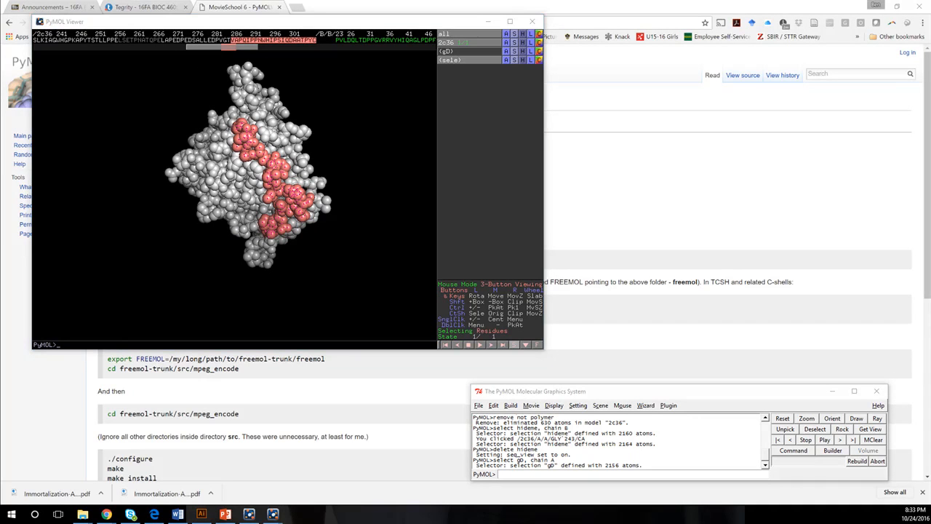
Step: Start movie playback with the mplay command
left_click(544, 474)
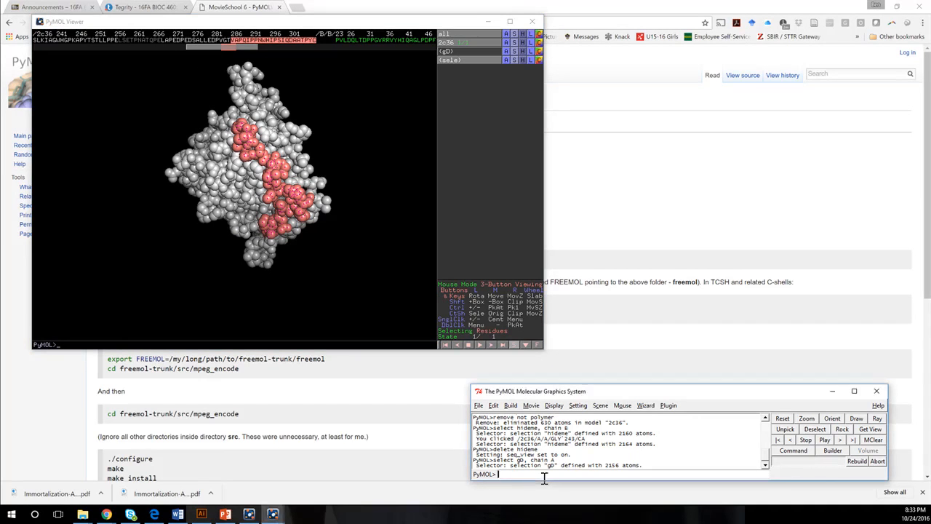
type("mplay")
key("Return")
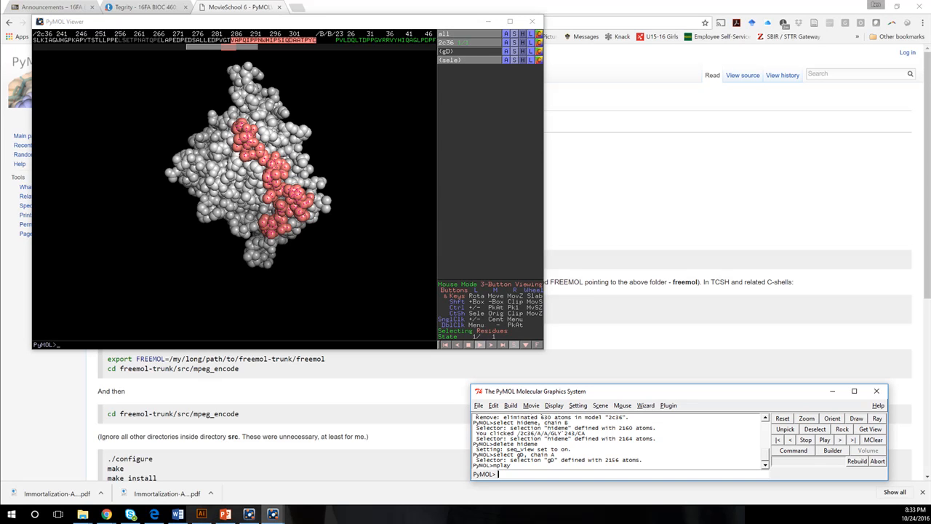
Step: Program an 8-second X-Roll camera loop for the movie and turn off the sele selection markers
left_click(531, 406)
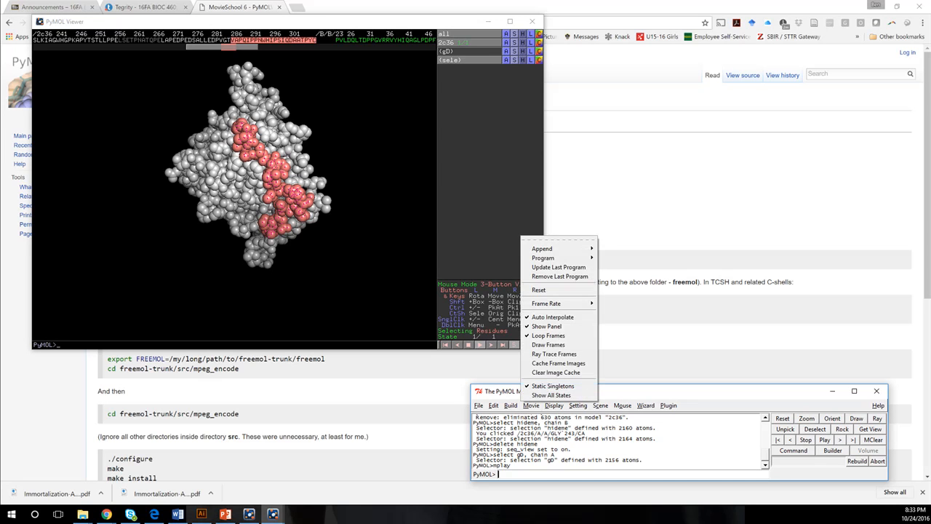
mouse_move(553, 257)
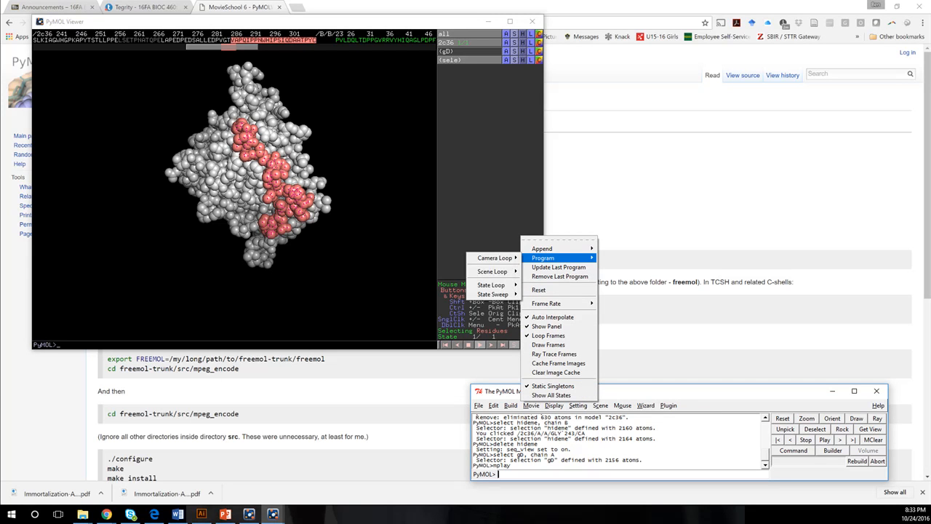
mouse_move(495, 257)
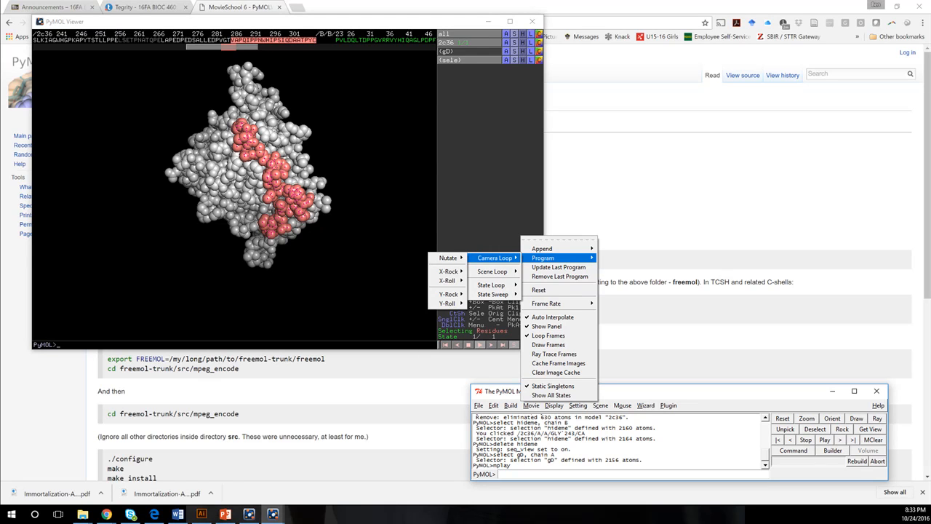
mouse_move(451, 271)
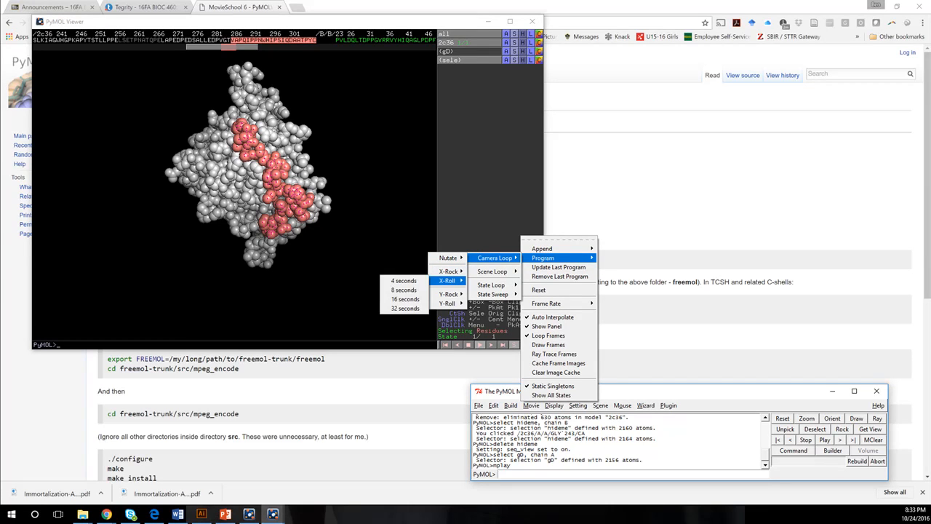
left_click(404, 290)
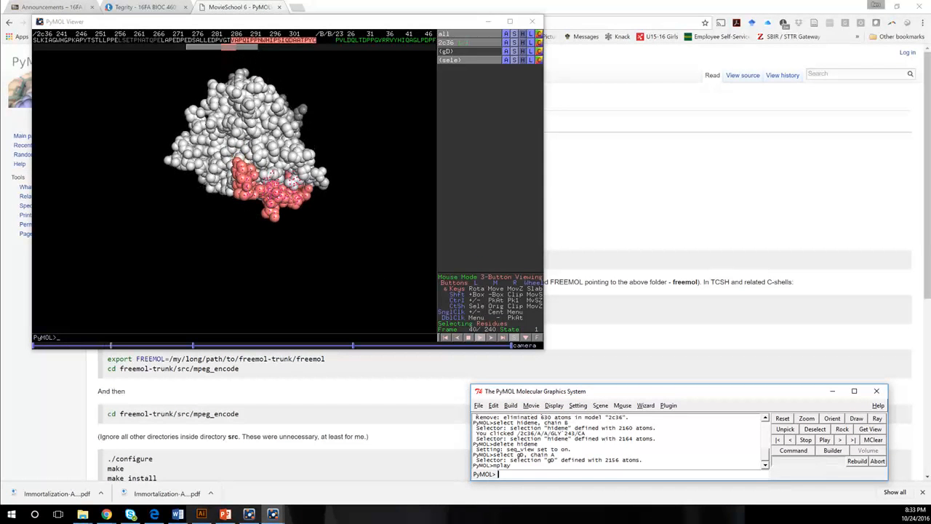
left_click(466, 61)
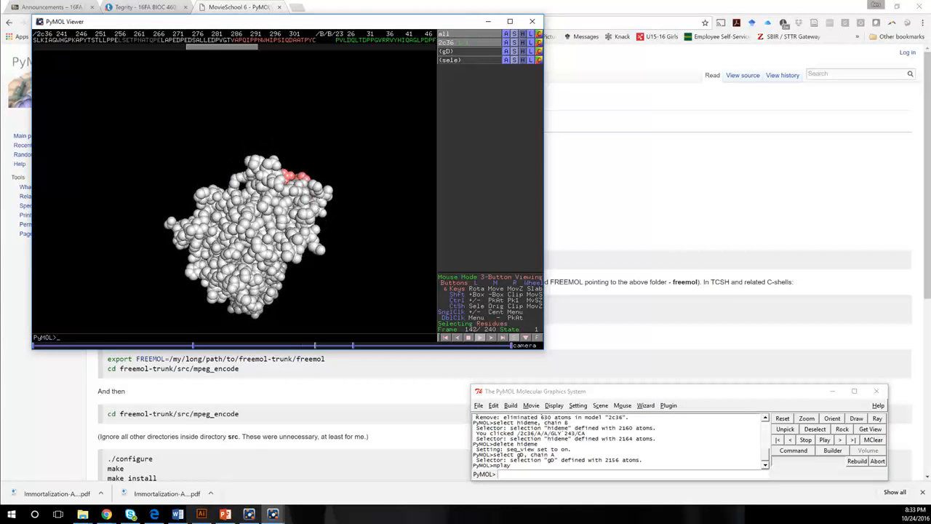
Step: Program an 8-second Y-Roll camera loop to follow the X-Roll in the movie
left_click(531, 405)
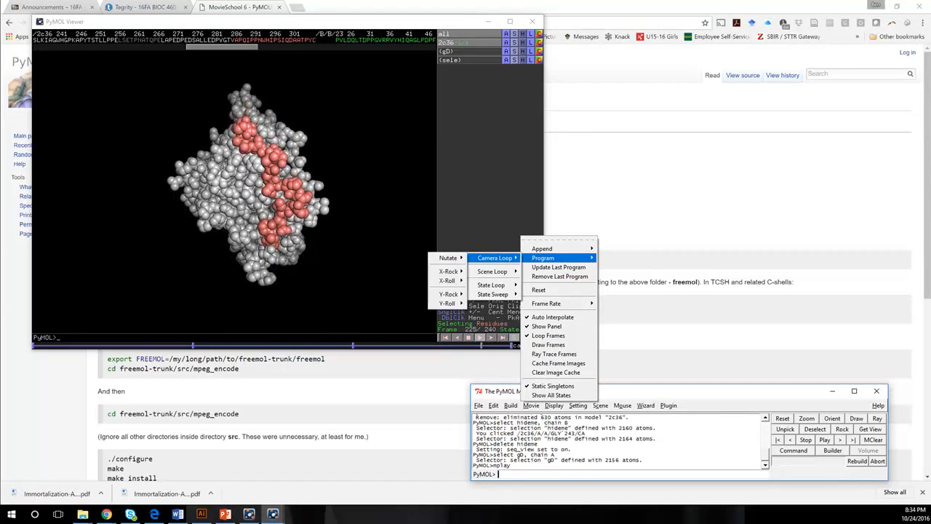
mouse_move(448, 302)
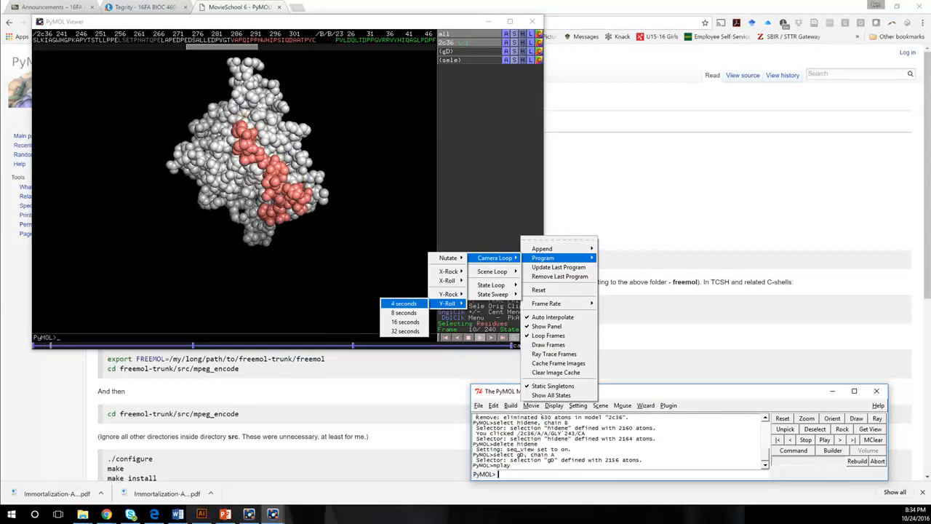
left_click(404, 312)
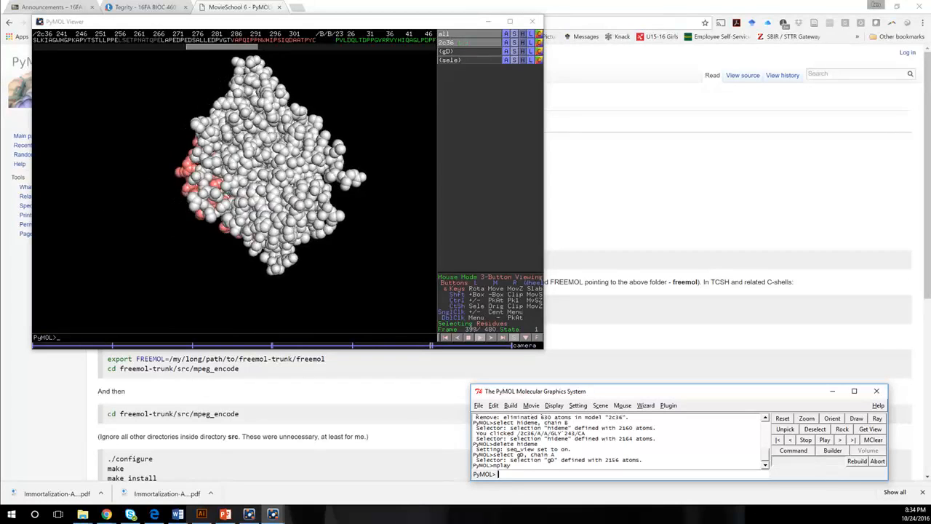
Step: Try to program a steady scene loop with 8 seconds for each scene
left_click(532, 405)
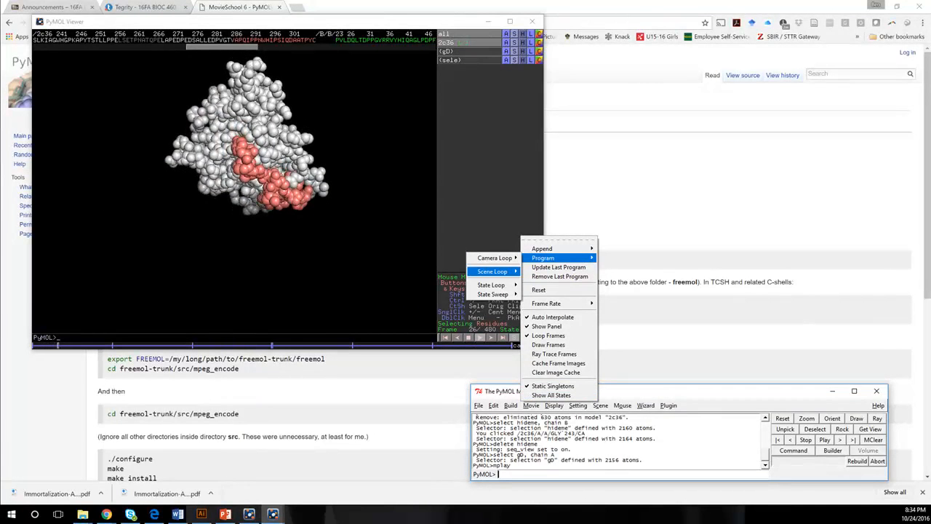
mouse_move(498, 272)
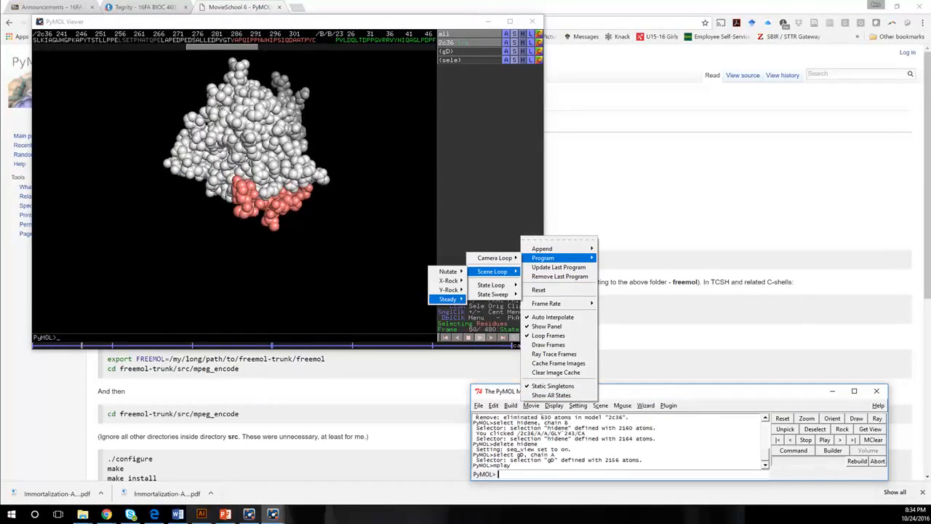
mouse_move(451, 299)
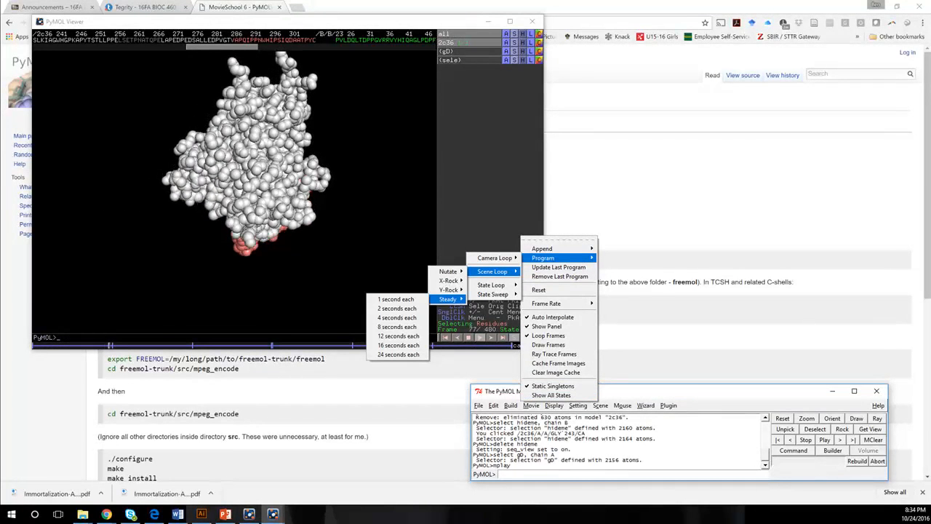
left_click(397, 327)
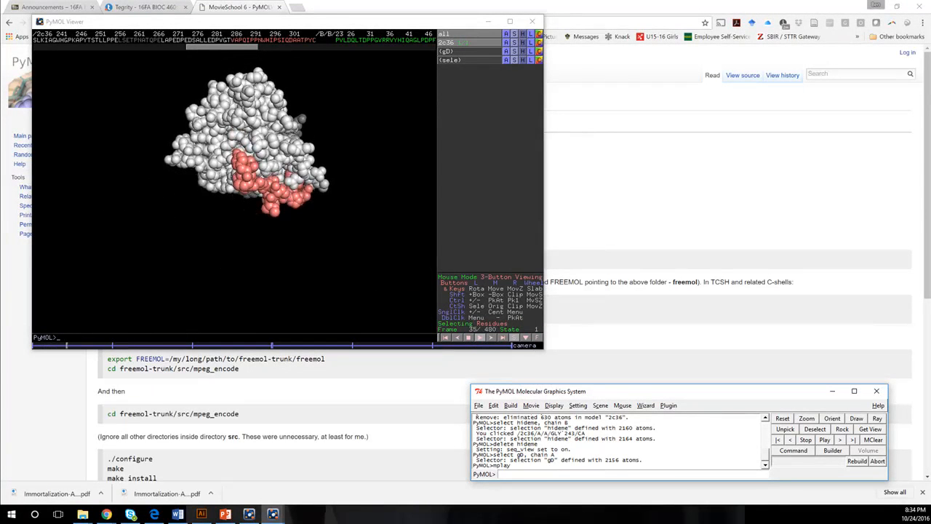
left_click(106, 514)
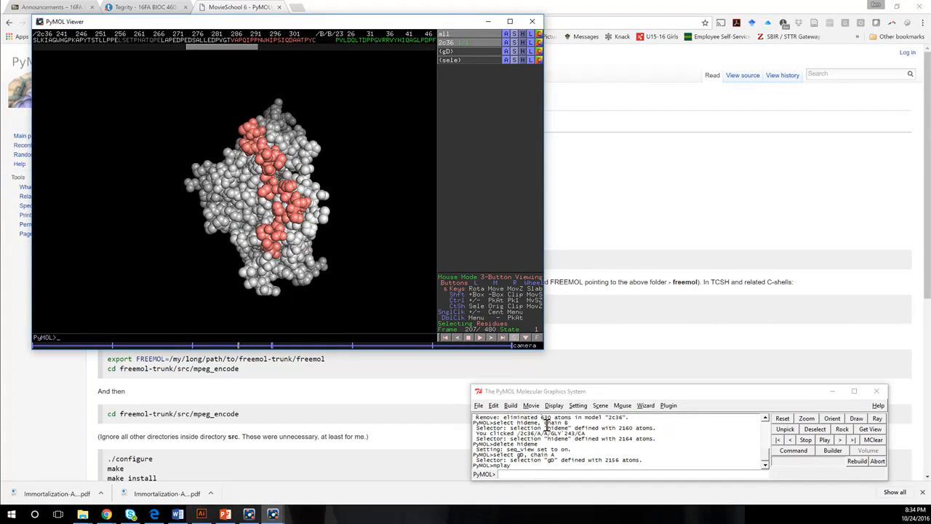
Step: Build a proline residue as a new object alongside the 2c36 structure
left_click(511, 405)
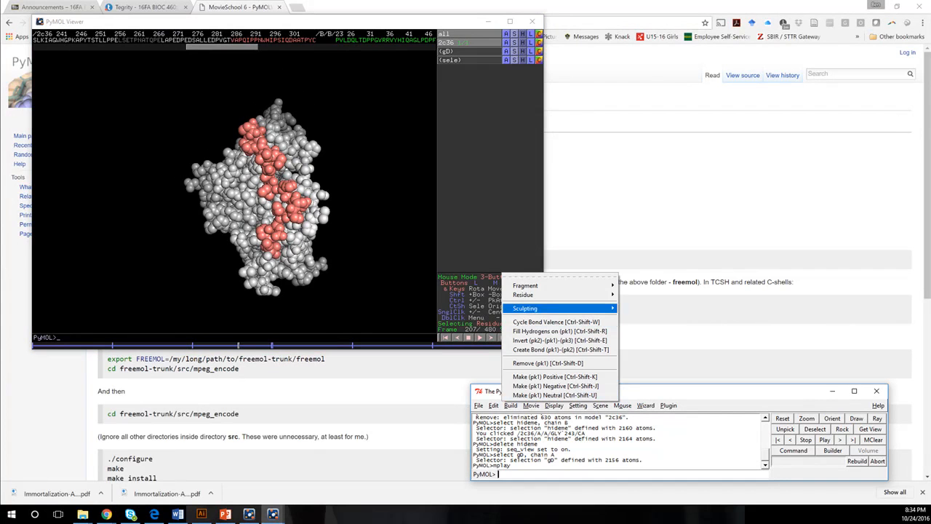
mouse_move(531, 295)
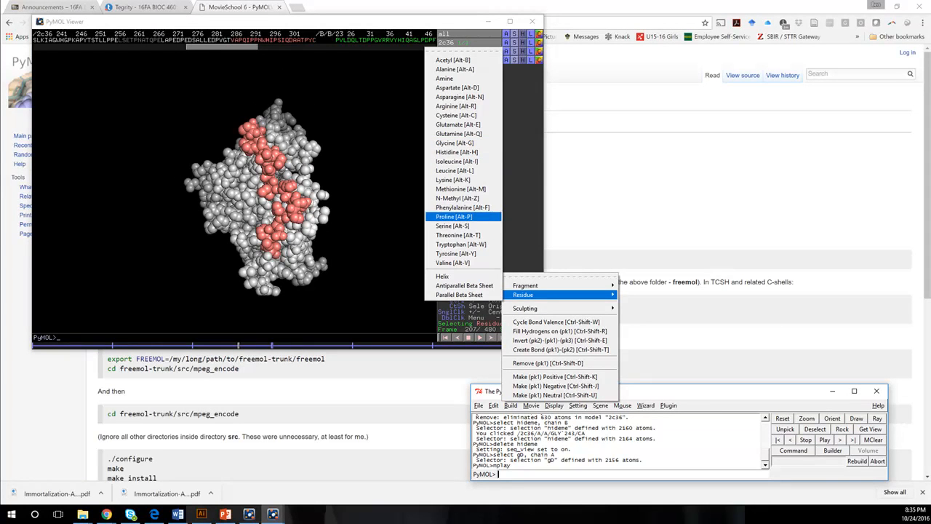
left_click(454, 216)
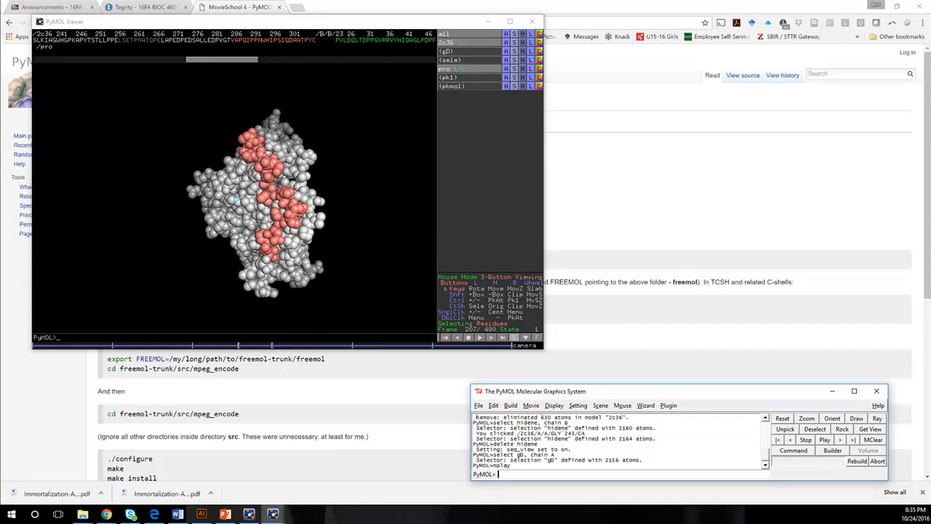
Step: Store the current sphere view of 2c36 as scene F1
left_click(600, 405)
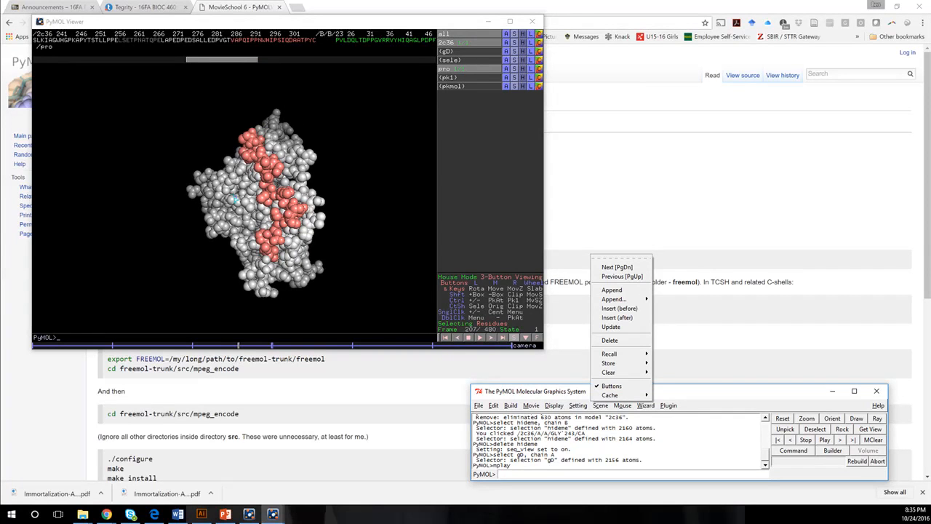
mouse_move(611, 363)
left_click(575, 362)
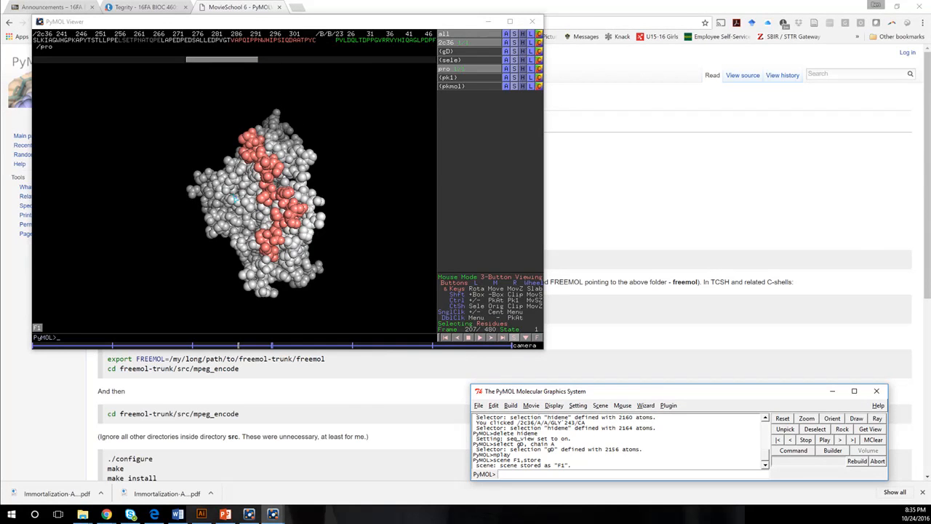
Step: Hide the spheres of 2c36 and show the structure as cartoon instead
right_click_drag(226, 175, 226, 282)
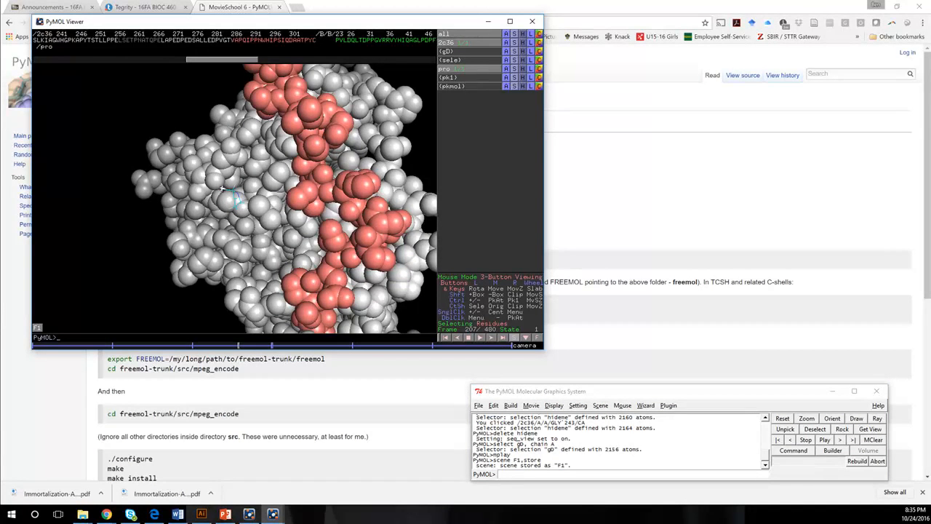
left_click(514, 34)
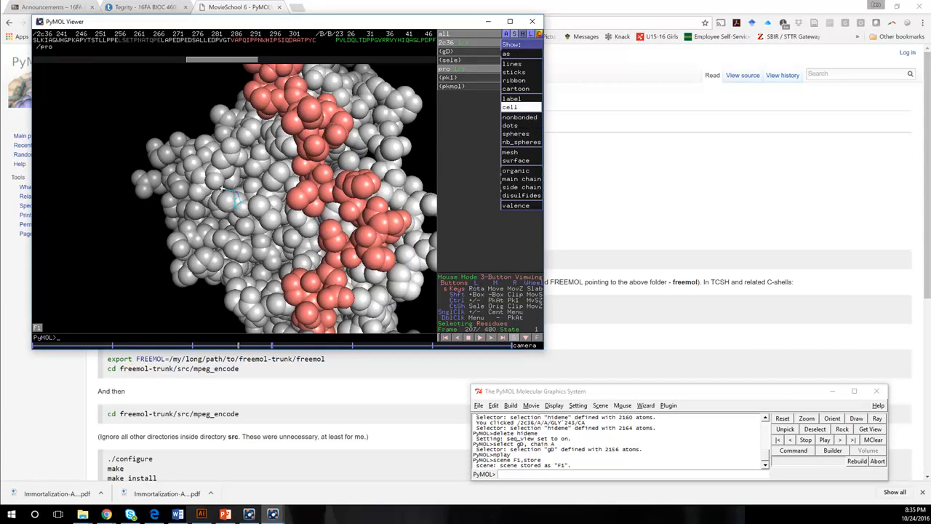
left_click(516, 133)
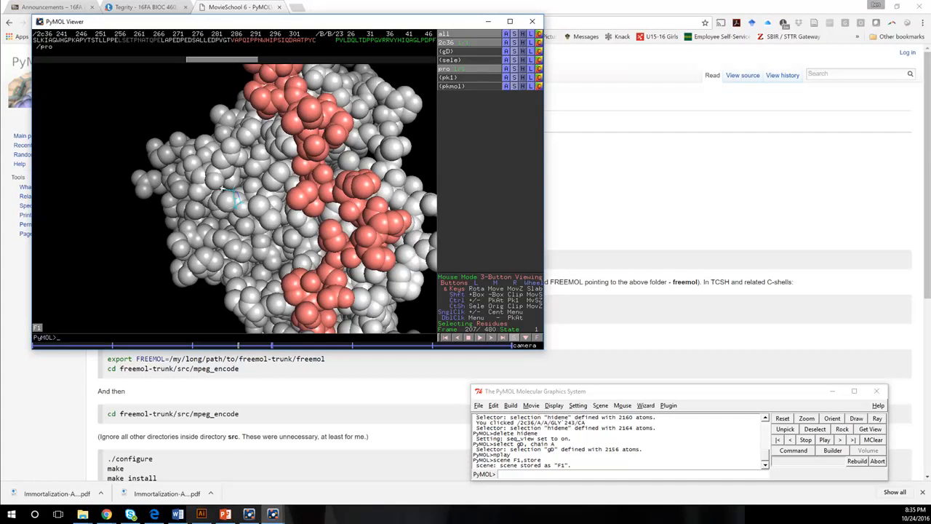
left_click(523, 42)
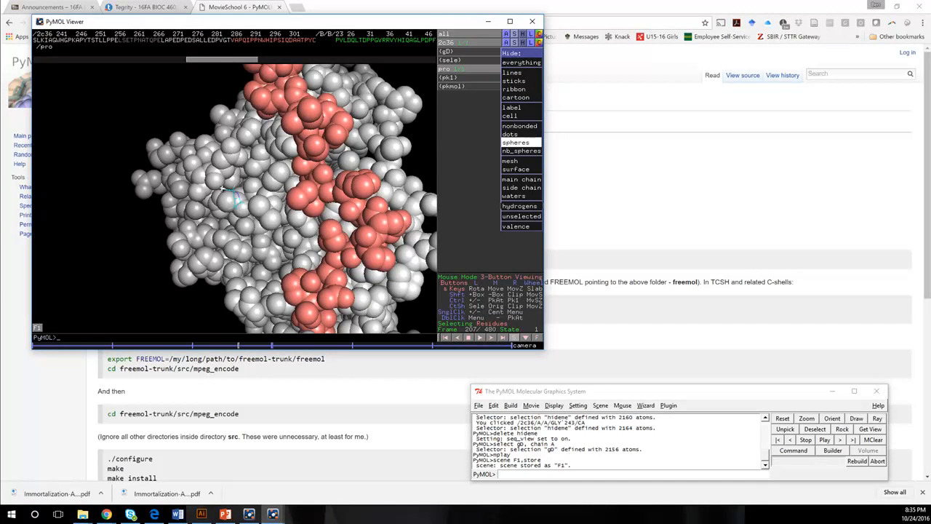
left_click(516, 142)
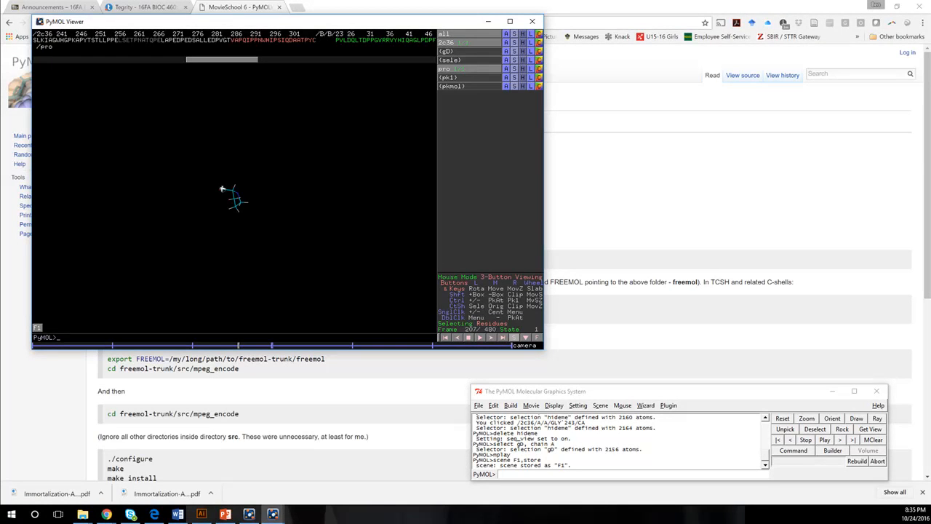
left_click(514, 42)
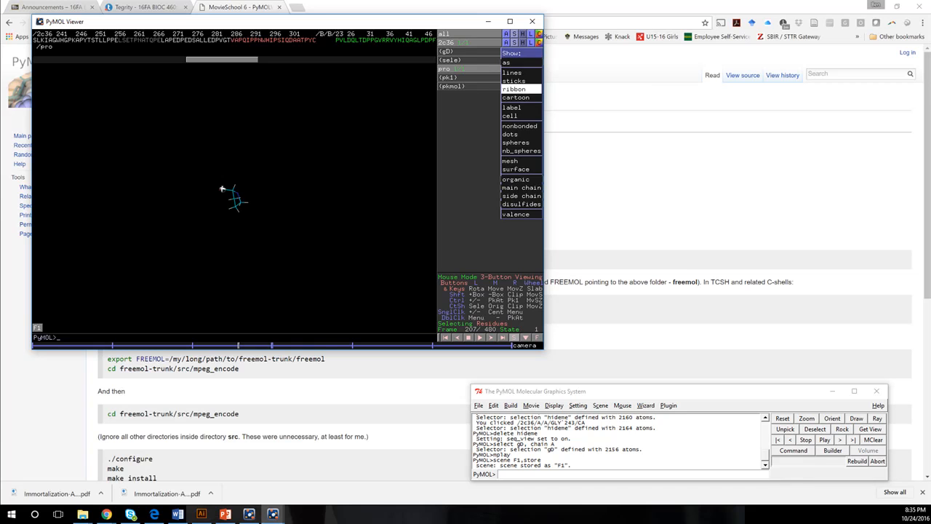
left_click(516, 98)
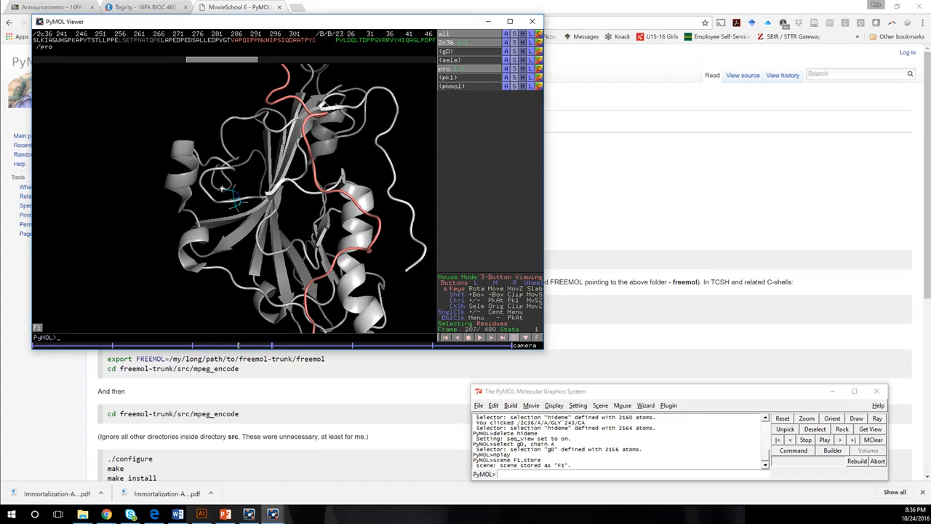
Step: Try showing all side chains of 2c36 as sticks, and hide them again
left_click(514, 43)
mouse_move(521, 196)
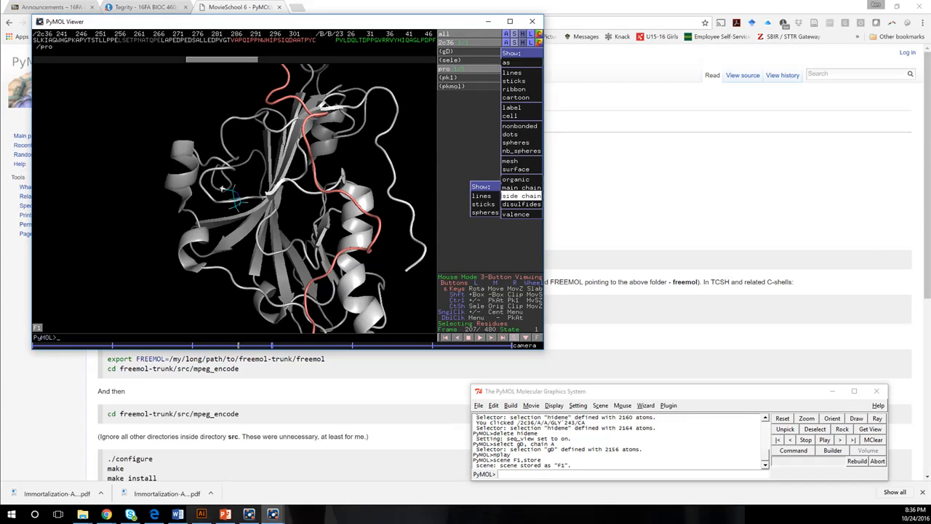
left_click(483, 204)
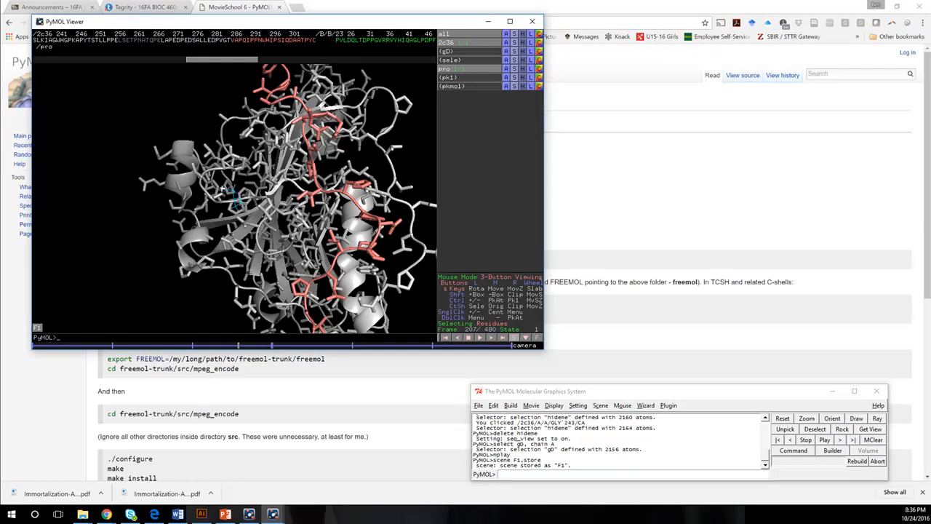
left_click(514, 43)
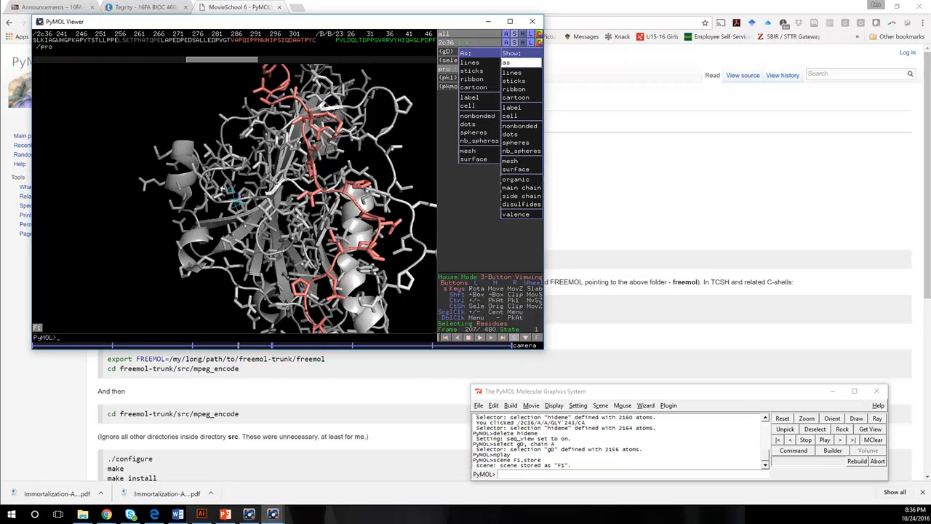
mouse_move(521, 196)
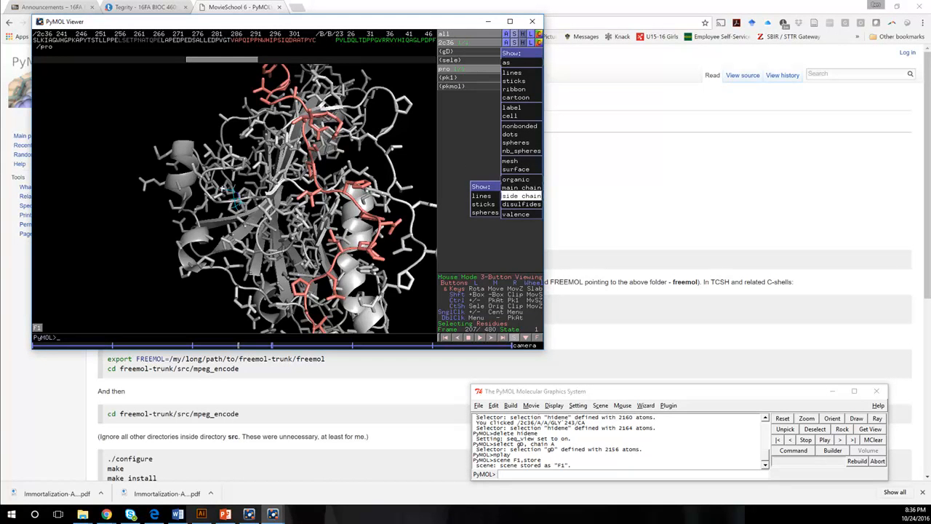
left_click(519, 126)
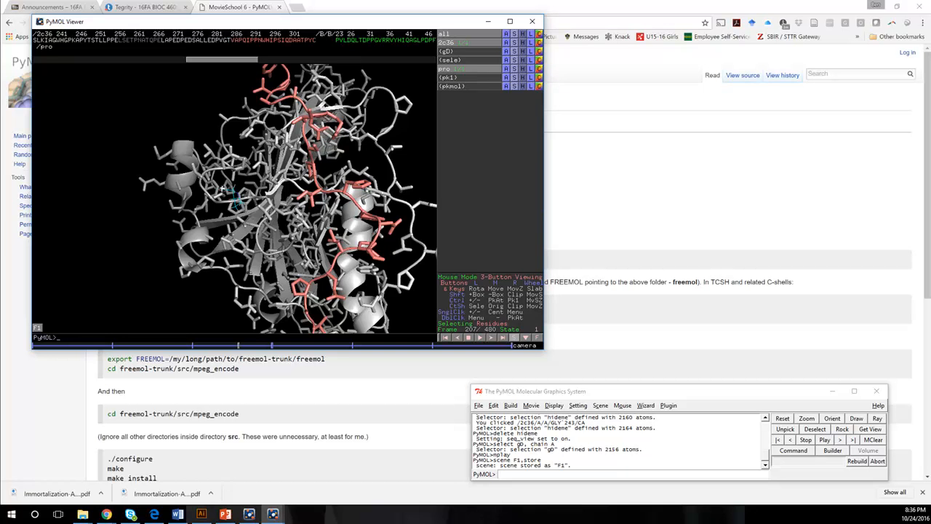
left_click(523, 43)
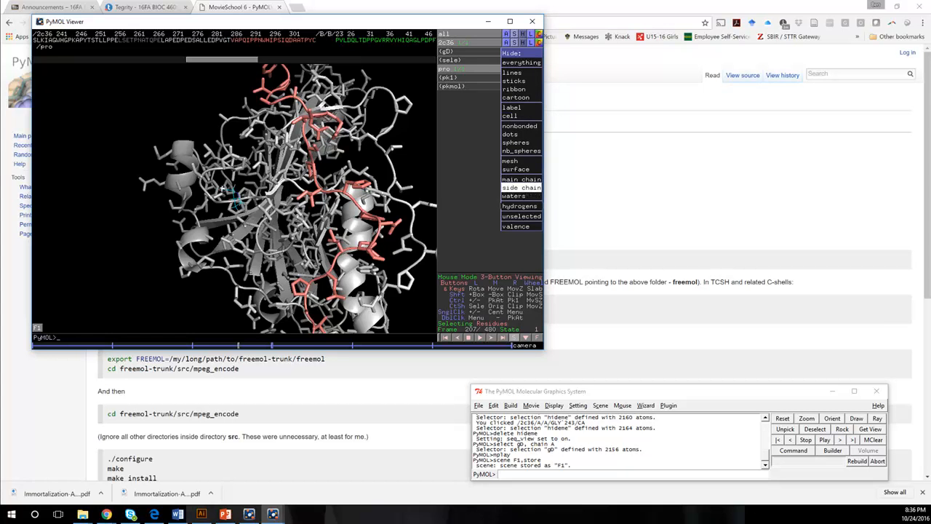
left_click(521, 187)
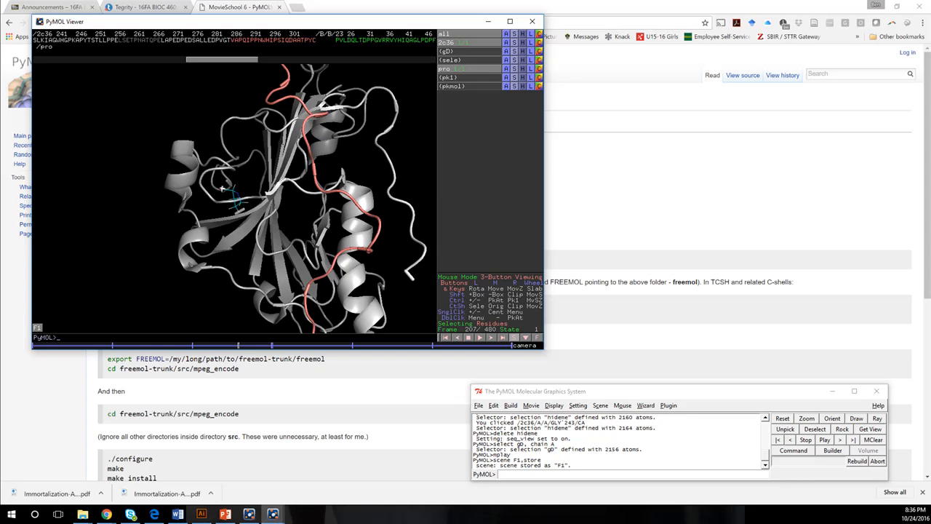
Step: Show only the highlighted C-terminal segment's side chains as sticks and color it by element, keeping its carbon color
left_click(514, 51)
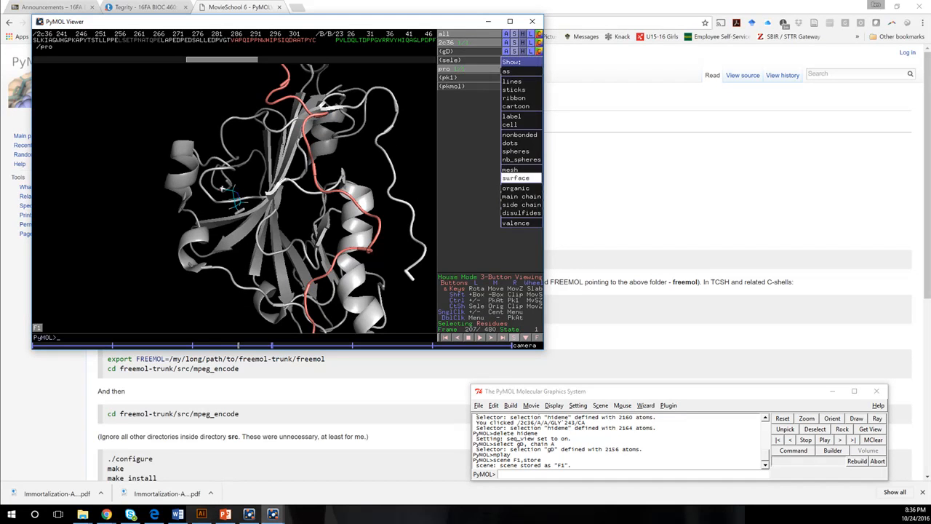
mouse_move(521, 205)
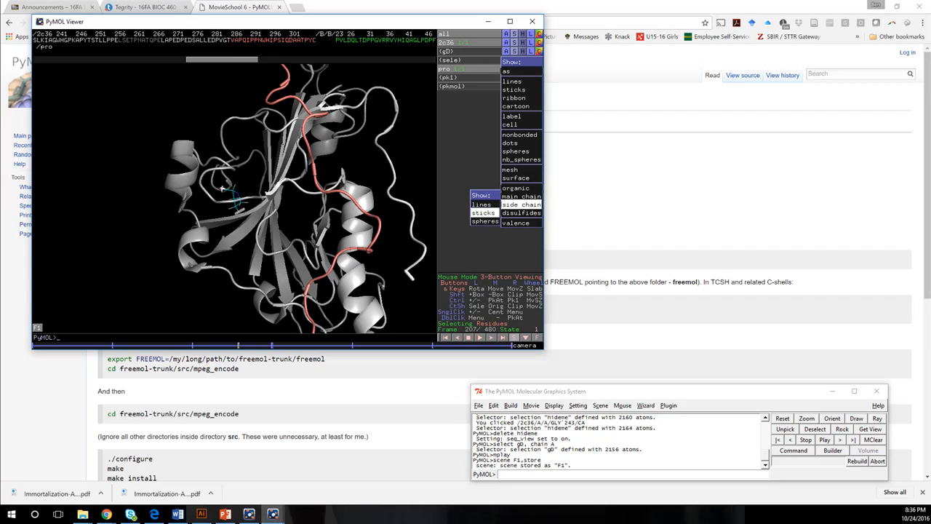
left_click(483, 213)
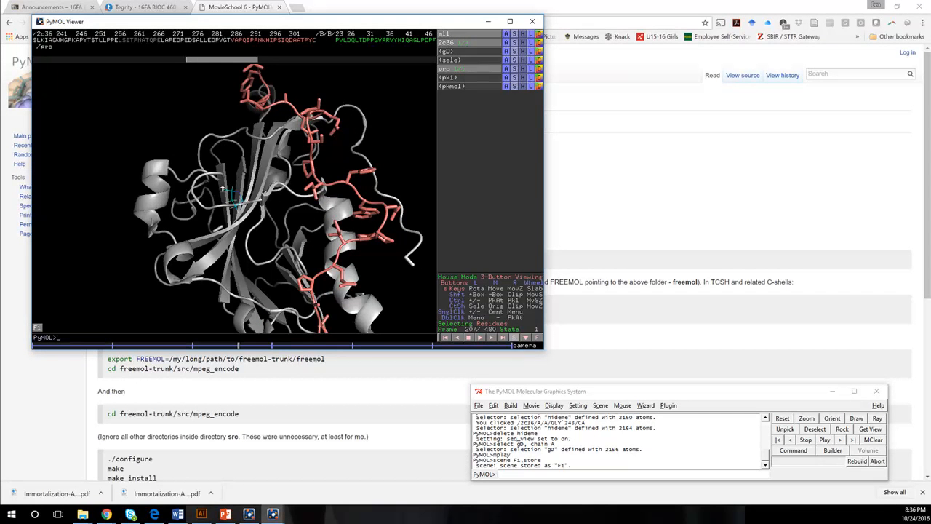
left_click(539, 68)
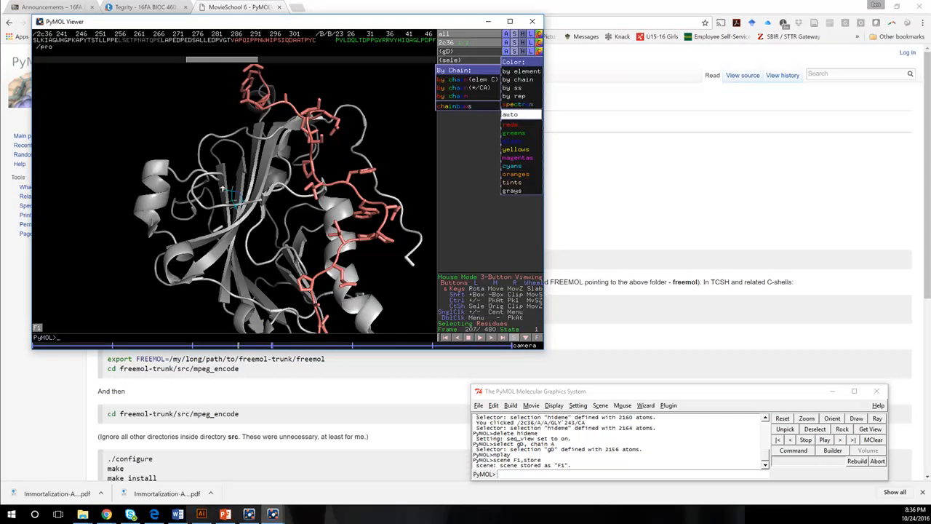
mouse_move(518, 79)
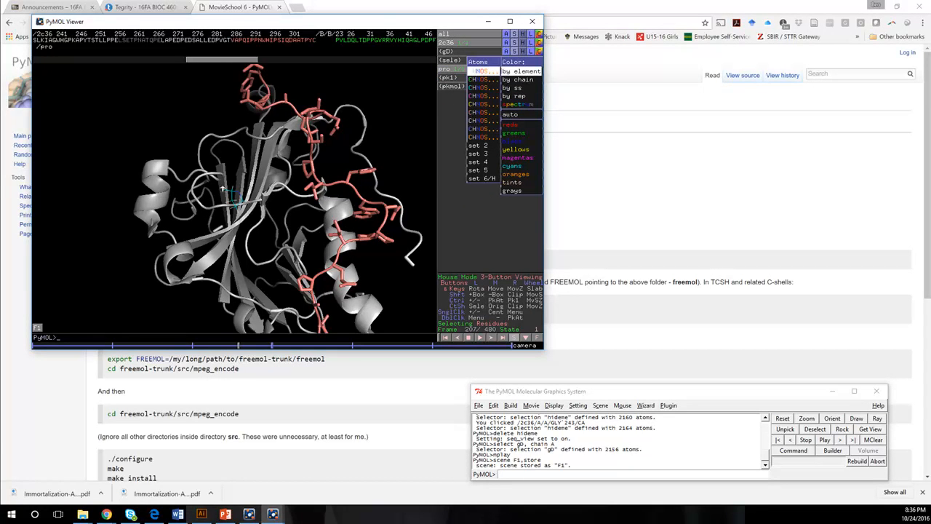
left_click(478, 71)
Step: Store a close-up of the C-terminal side chains next to the proline residue as scene F2
left_click_drag(364, 124, 386, 233)
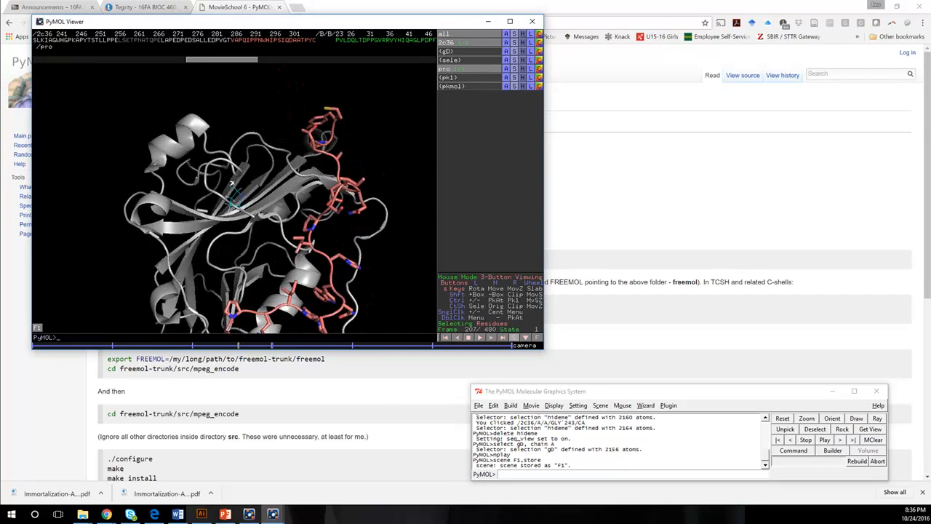
mouse_move(312, 246)
left_mouse_down()
mouse_move(237, 229)
mouse_move(335, 225)
mouse_move(251, 218)
mouse_move(284, 230)
mouse_move(335, 228)
mouse_move(317, 232)
left_mouse_up()
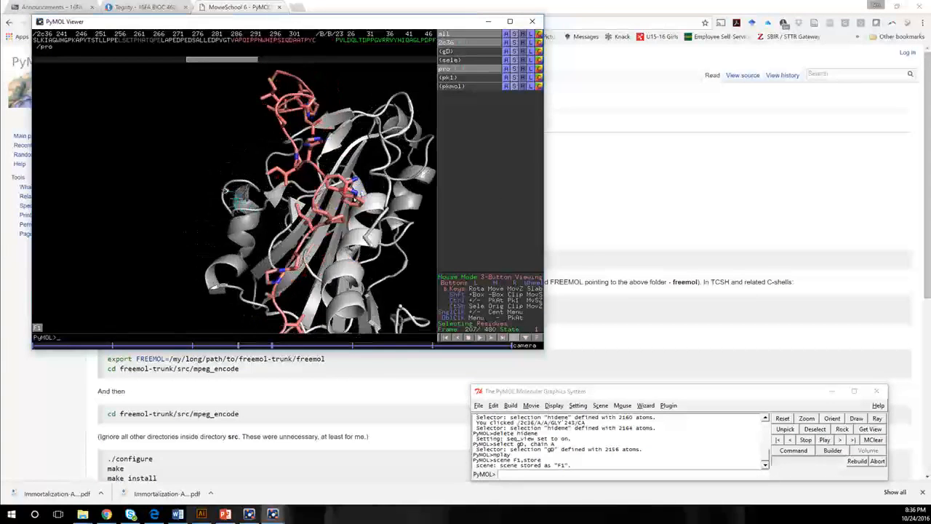
left_click_drag(356, 197, 318, 142)
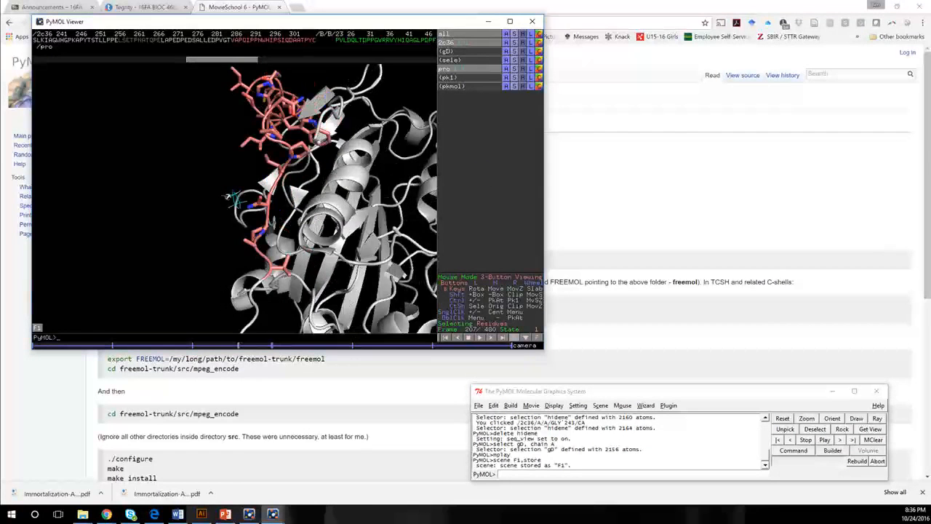
right_click_drag(318, 142, 319, 195)
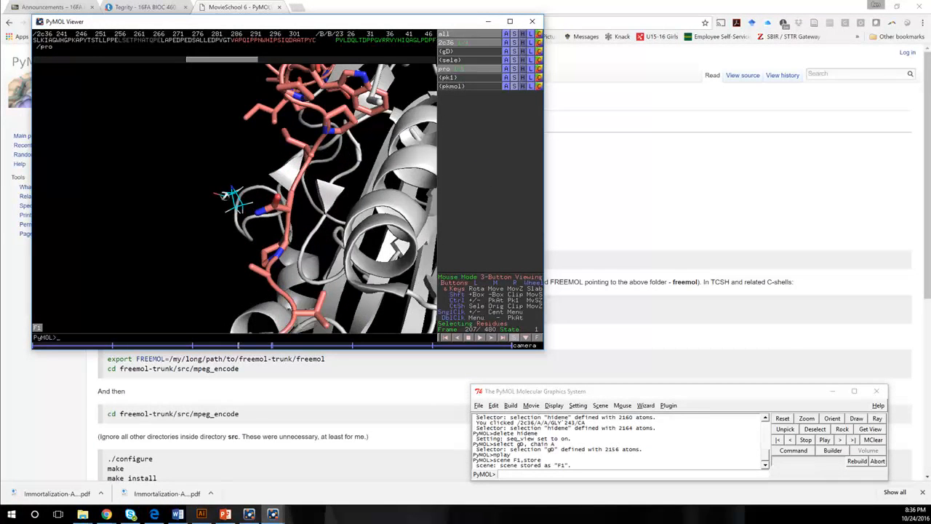
left_click_drag(319, 195, 299, 184)
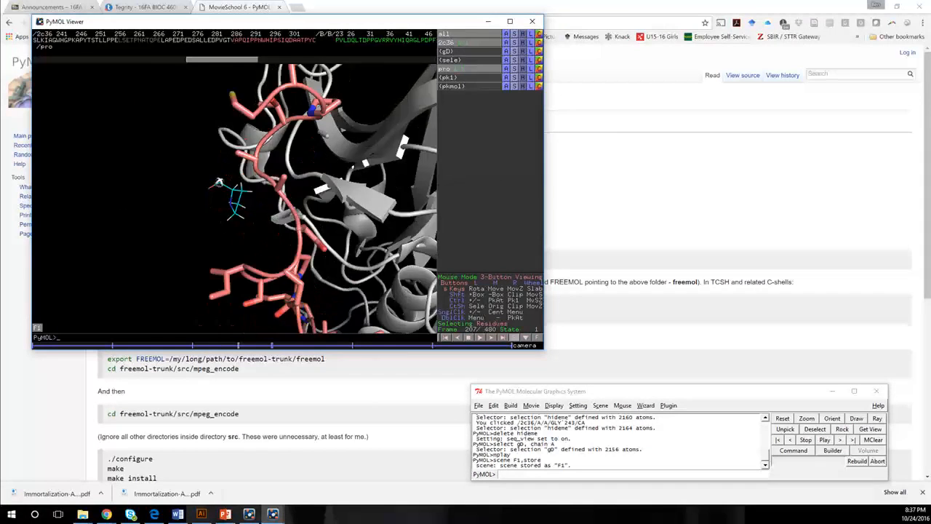
left_click_drag(219, 182, 222, 185)
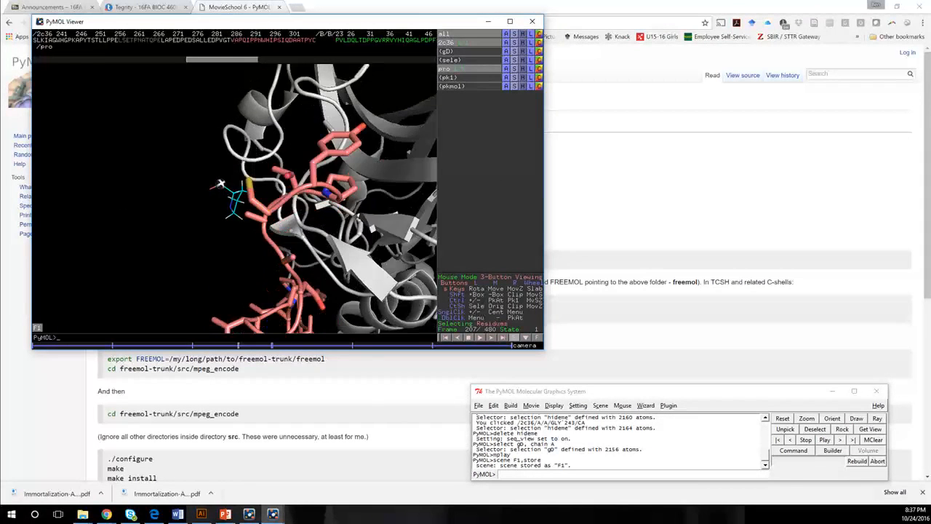
left_click_drag(224, 184, 221, 181)
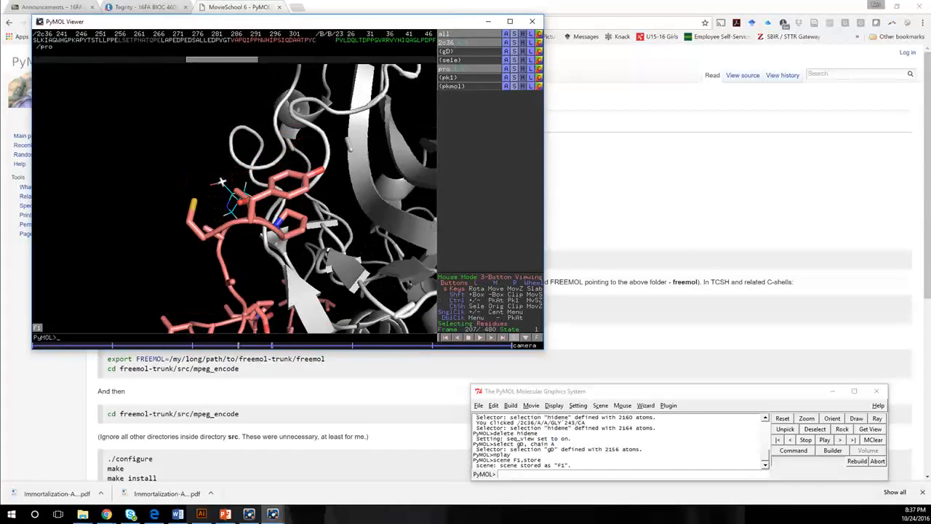
left_click(531, 405)
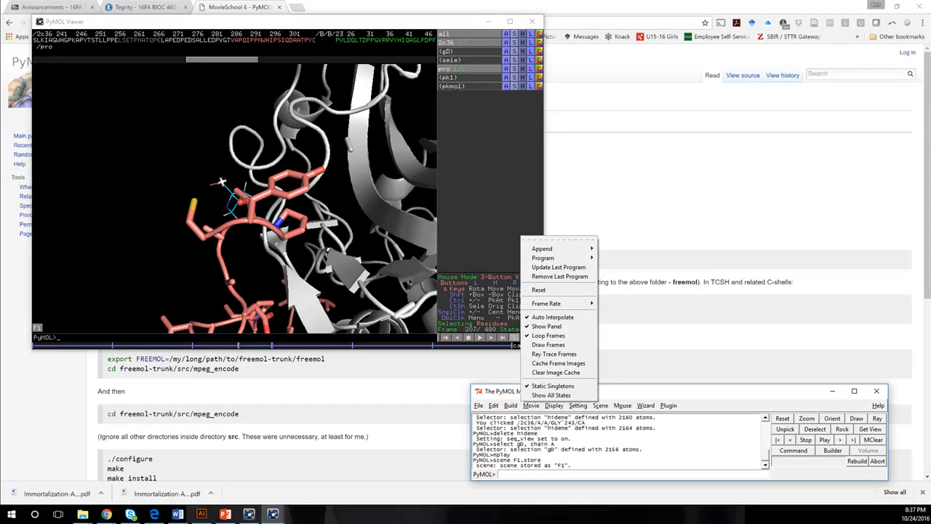
mouse_move(601, 405)
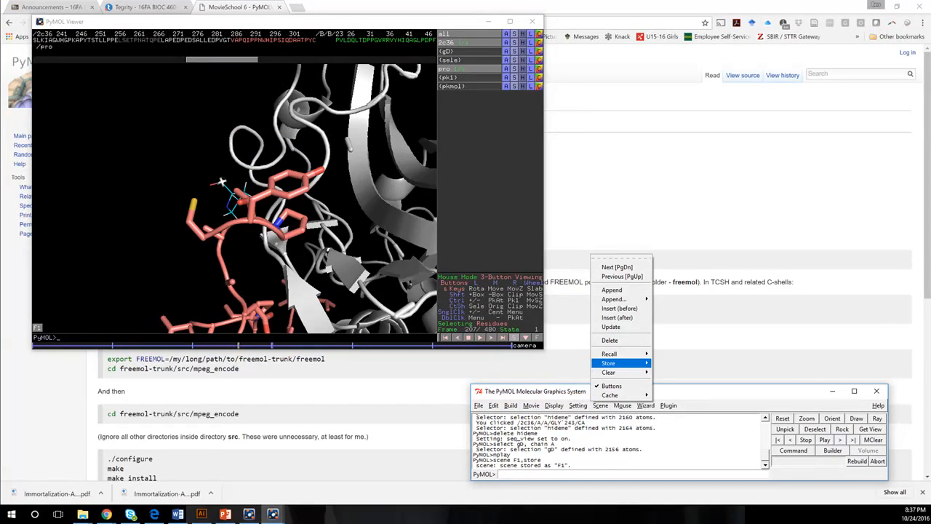
mouse_move(618, 362)
left_click(578, 373)
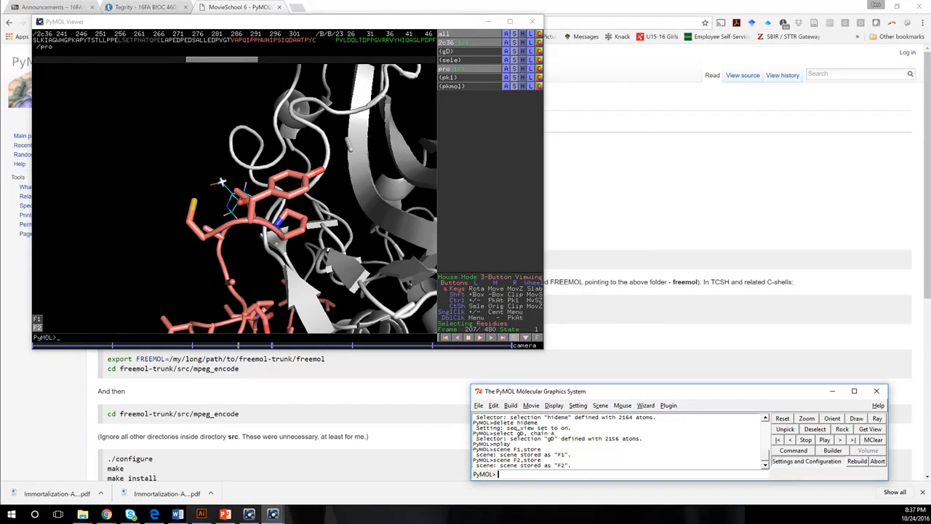
Step: Program a scene loop into the movie with a Y-Rock of 30 degrees over 4 seconds
left_click(531, 406)
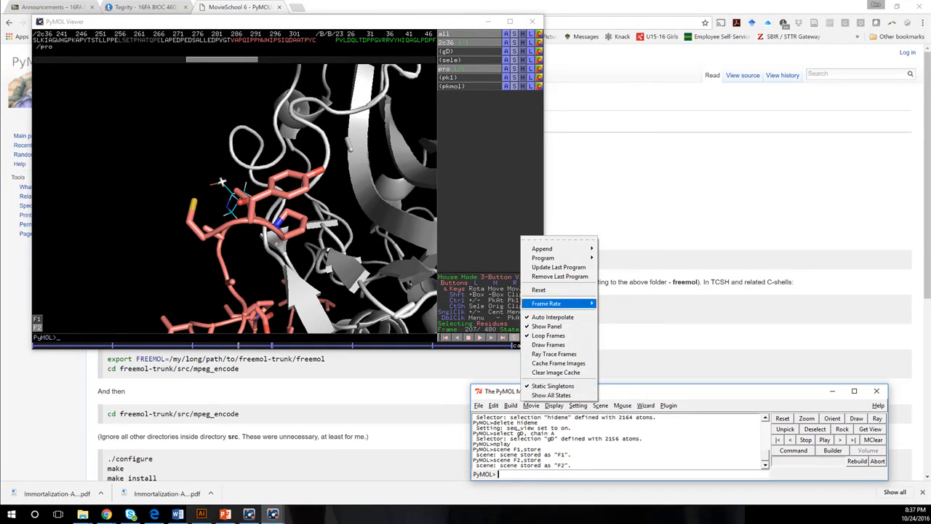
mouse_move(553, 257)
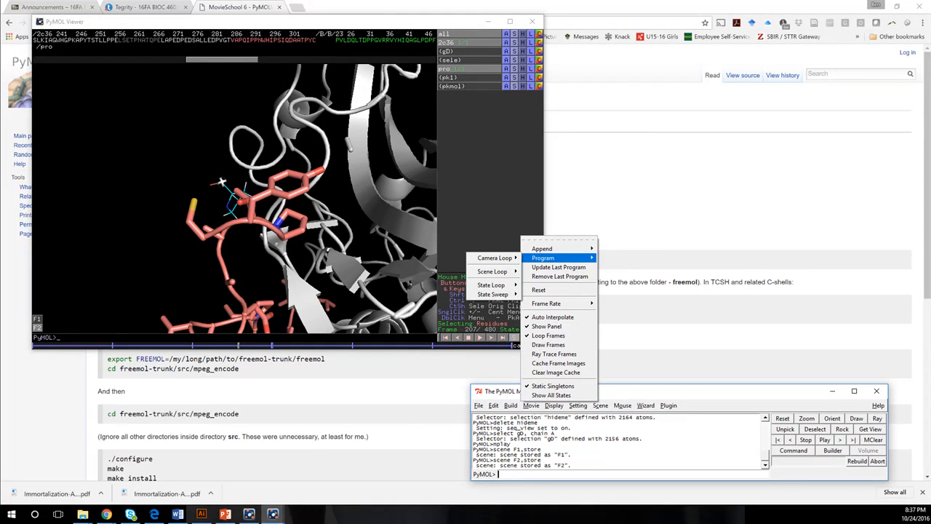
mouse_move(495, 272)
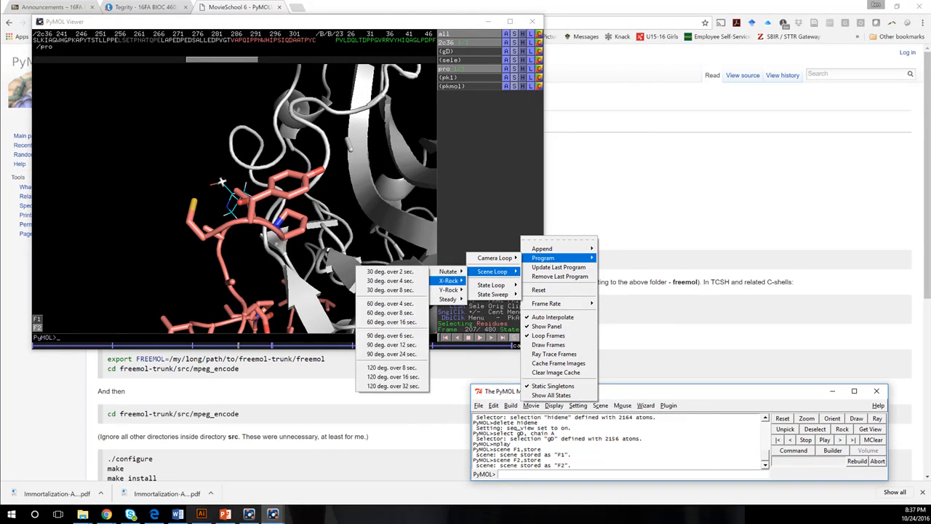
mouse_move(449, 290)
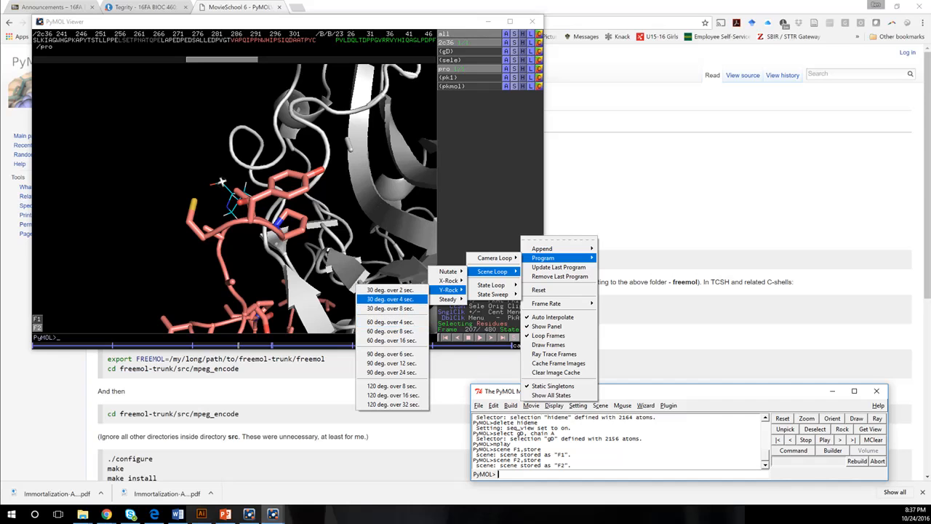
left_click(390, 299)
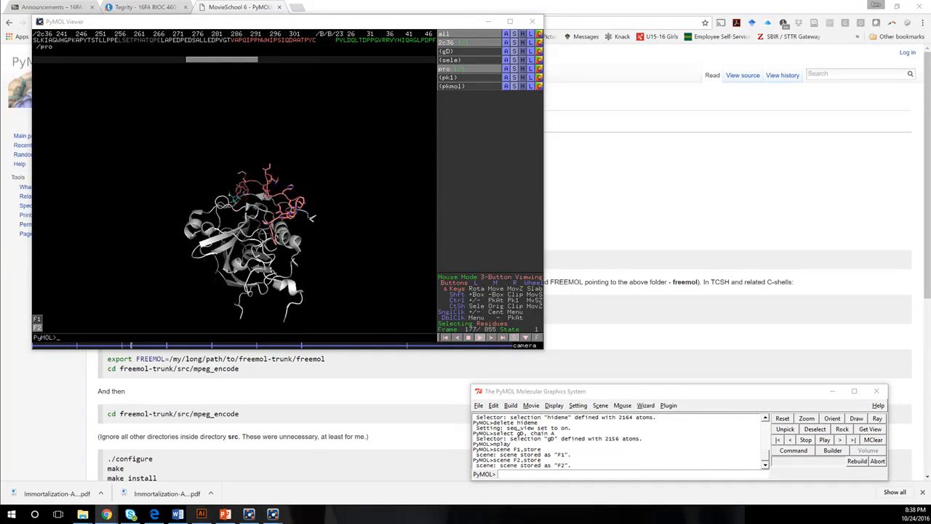
left_click(531, 405)
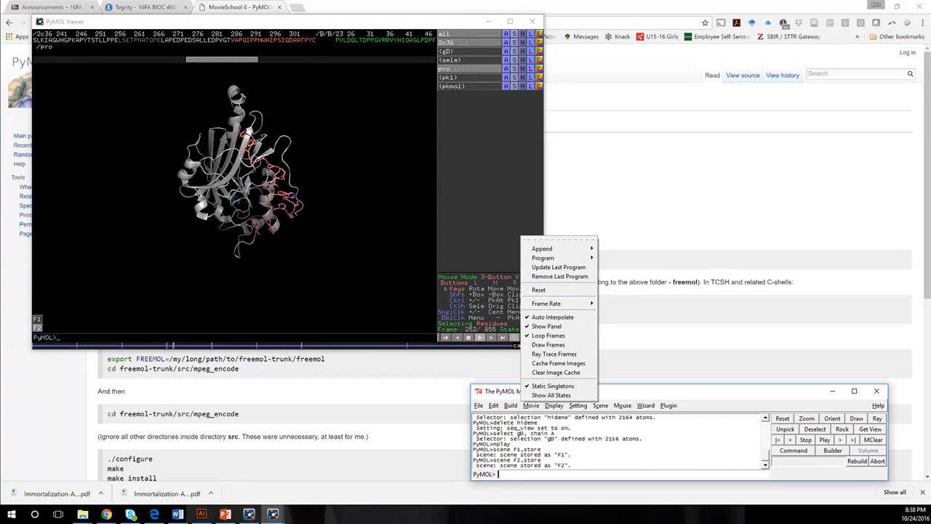
left_click(511, 405)
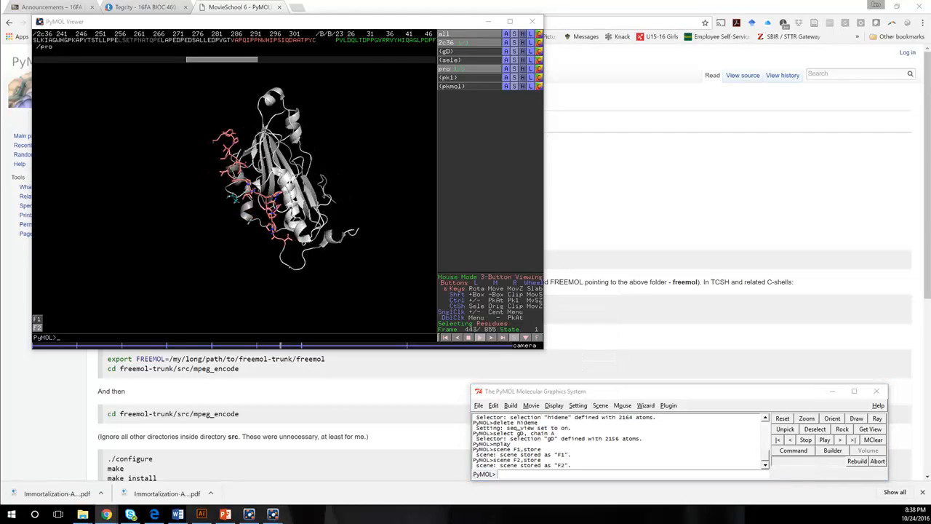
Step: Switch to the browser, examine the MovieSchool 6 wiki page on exporting a movie, and return to PyMOL
left_click_drag(930, 142, 349, 89)
left_click(619, 81)
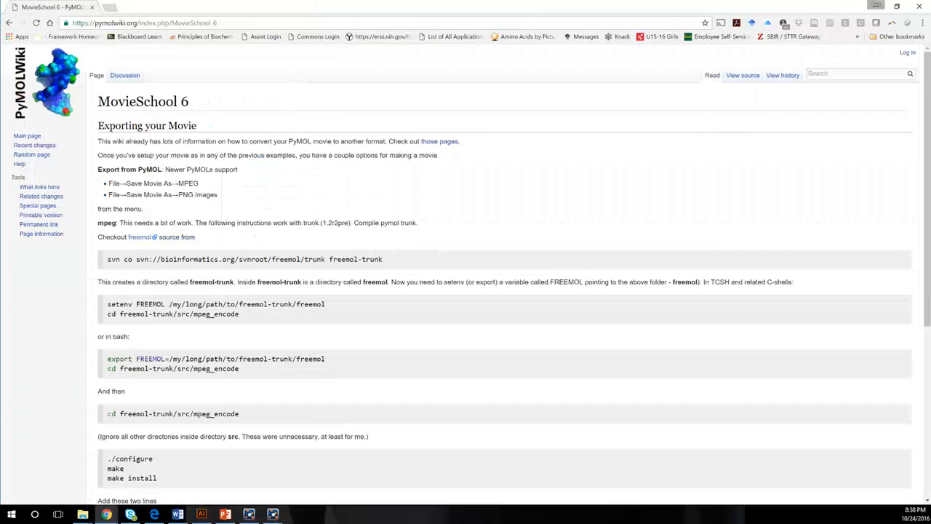
scroll(156, 276, "down", 3)
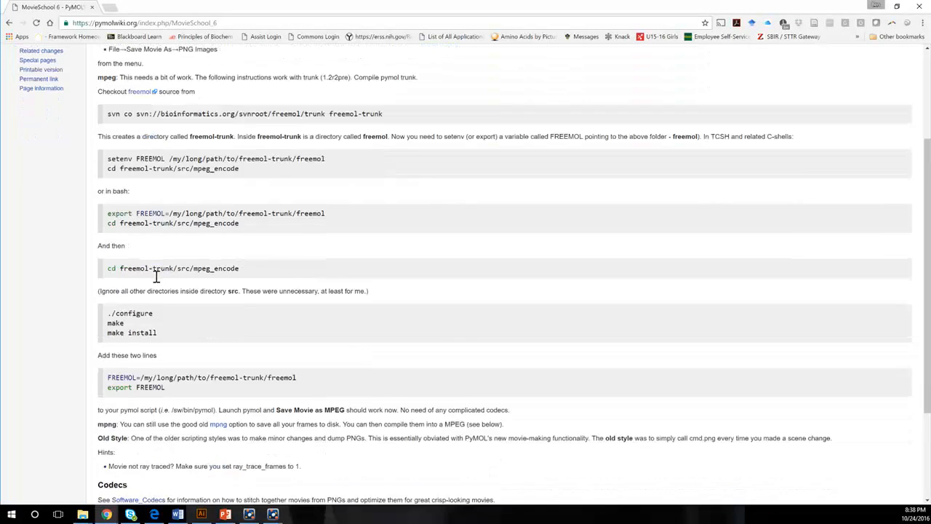
scroll(157, 295, "down", 2)
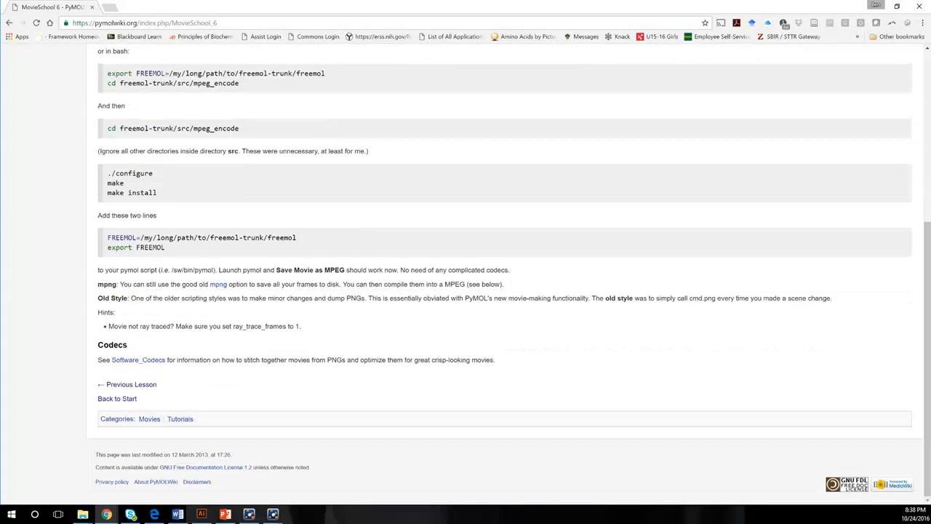
scroll(172, 310, "up", 4)
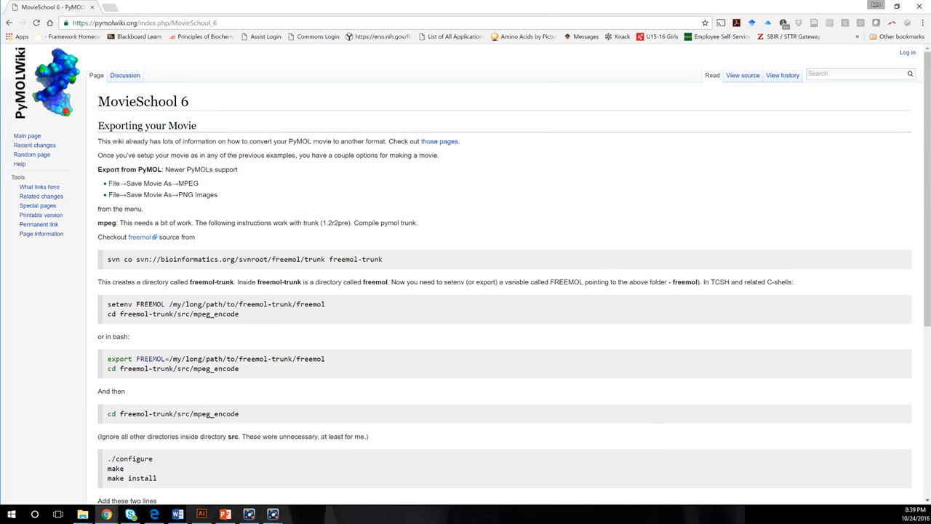
left_click(876, 6)
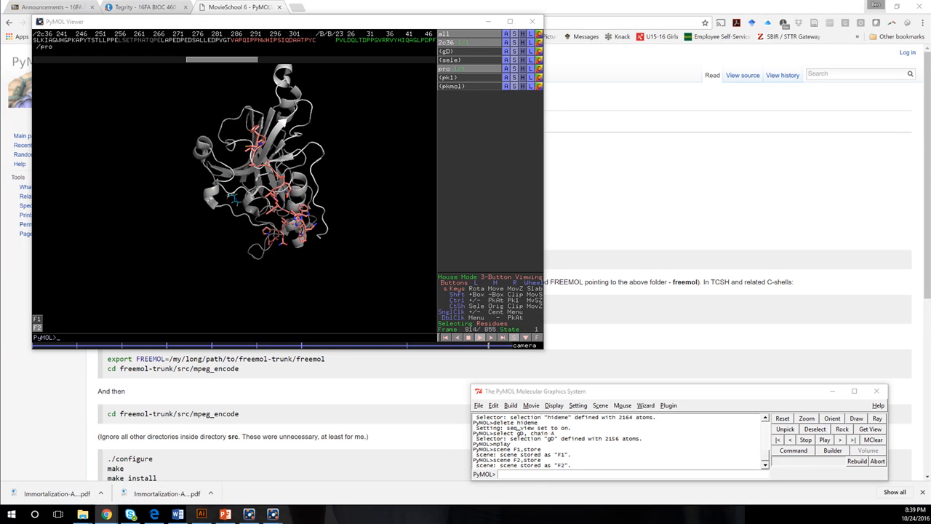